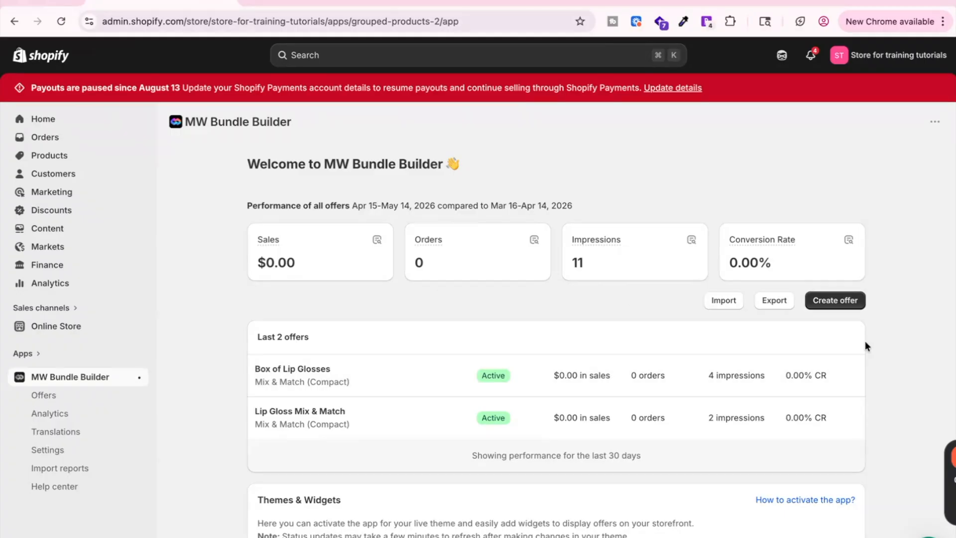
- Start a new offer and choose Mix & Match (Expanded) as the offer type, reviewing its preview
left_click(839, 300)
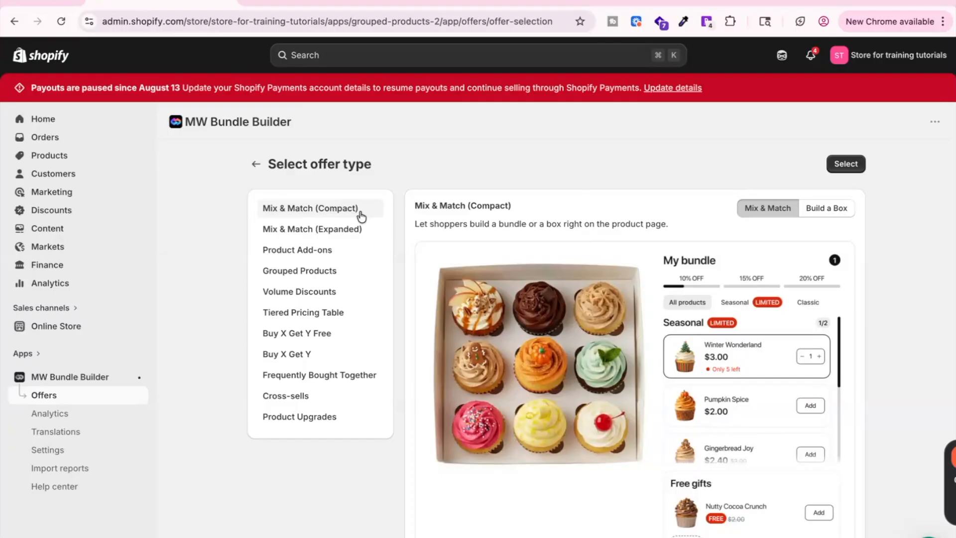
left_click(312, 232)
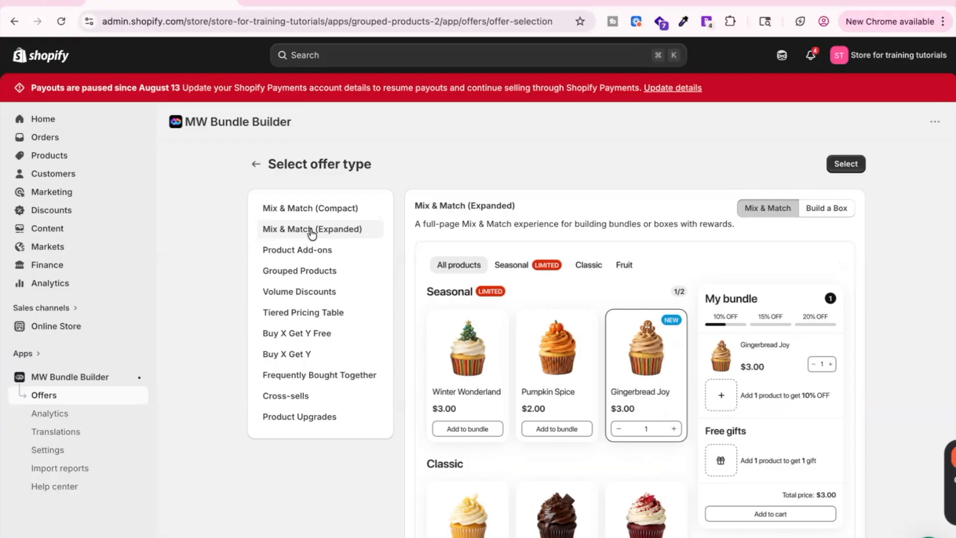
scroll(514, 192, "down", 1)
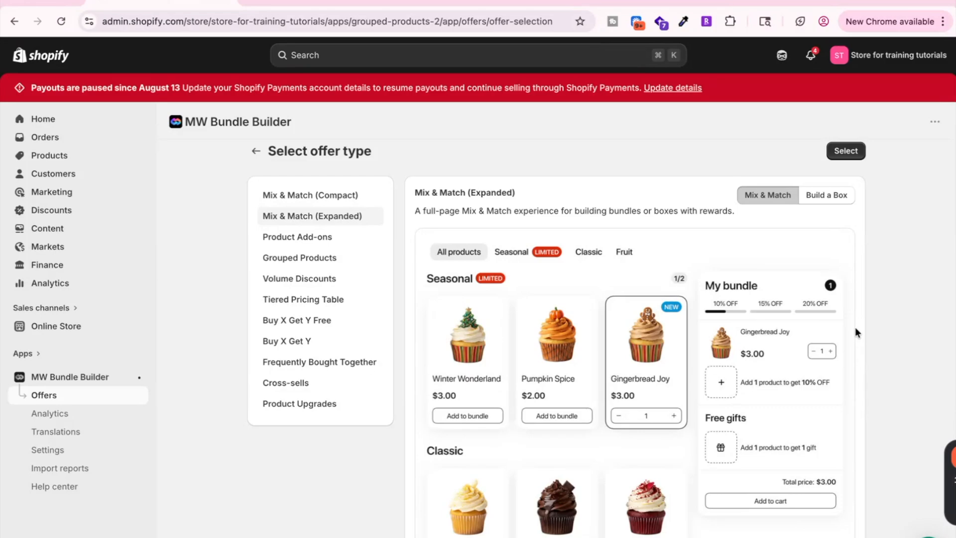
scroll(856, 354, "down", 1)
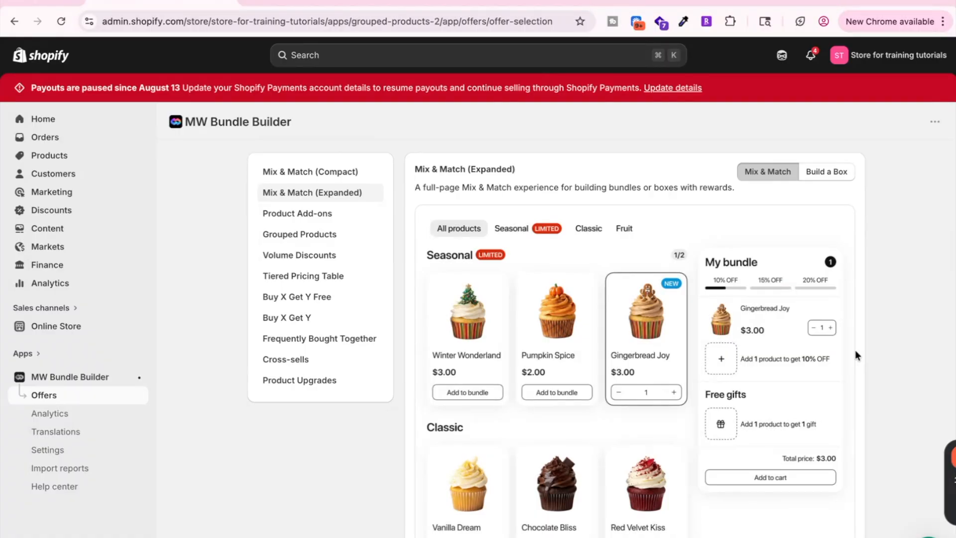
scroll(856, 355, "down", 1)
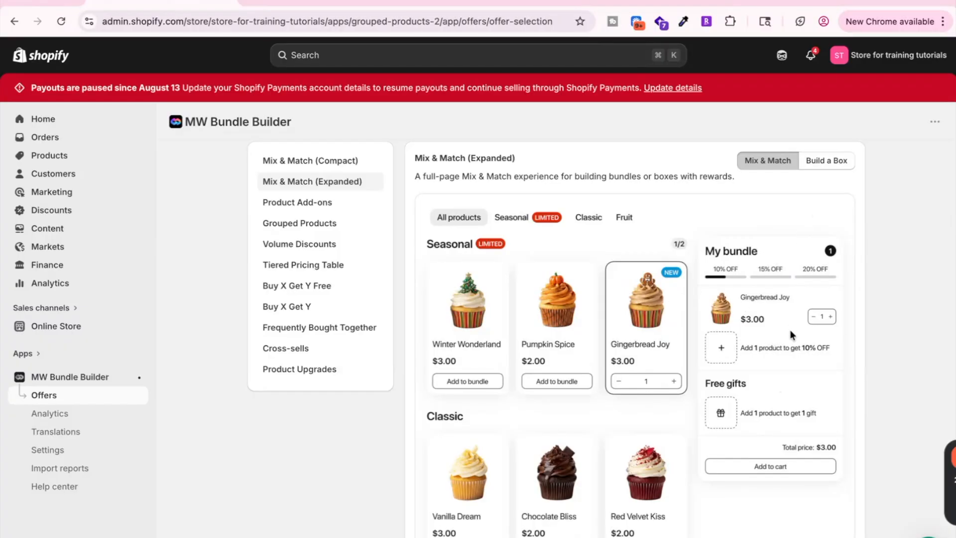
- Examine the Build a Box preview for the Mix & Match (Expanded) offer type
left_click(825, 162)
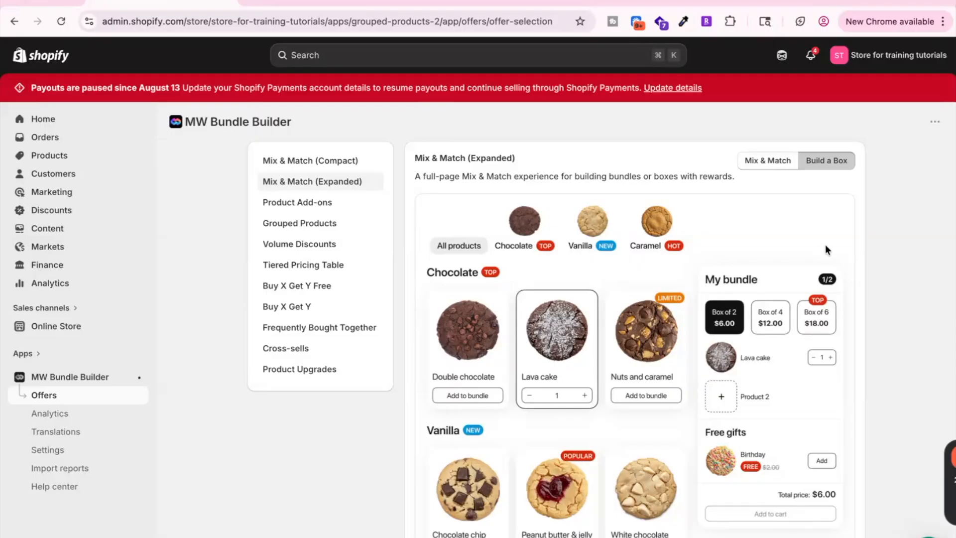
scroll(826, 249, "down", 2)
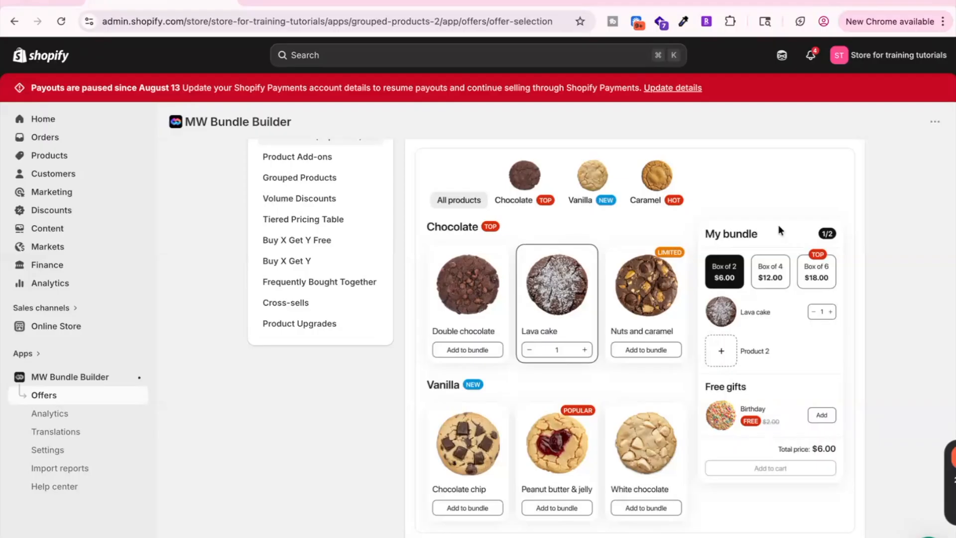
scroll(778, 225, "up", 1)
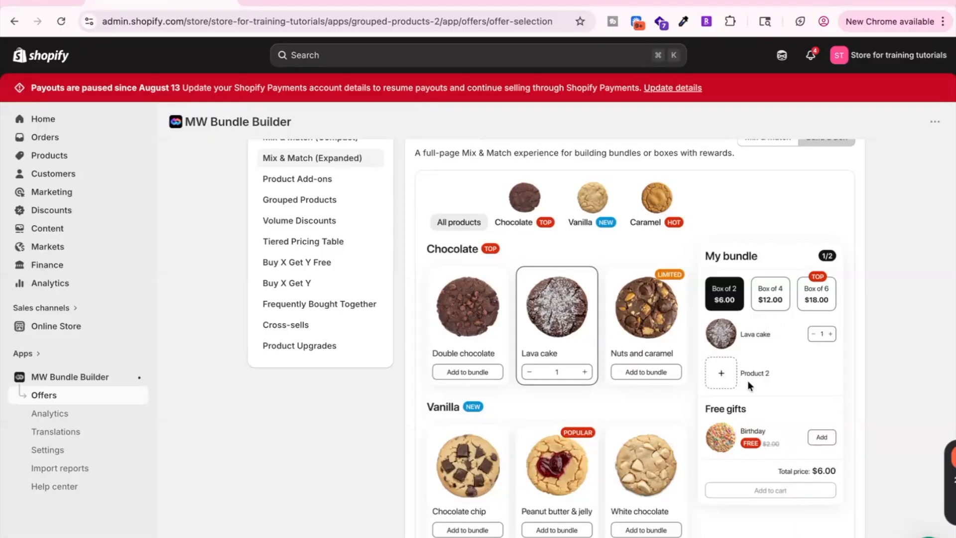
scroll(781, 276, "up", 2)
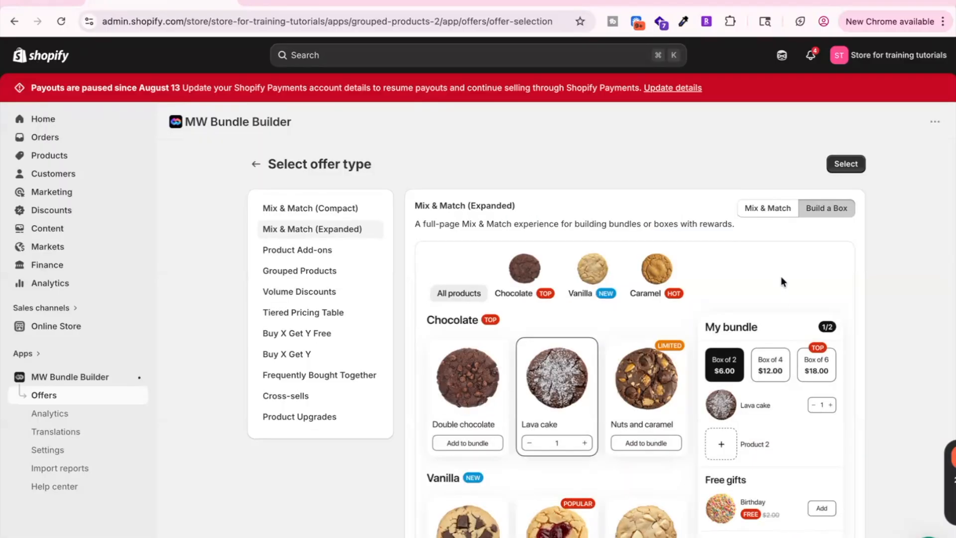
- Select the Mix & Match version of the expanded offer and name the offer "Mix & Match All"
left_click(769, 212)
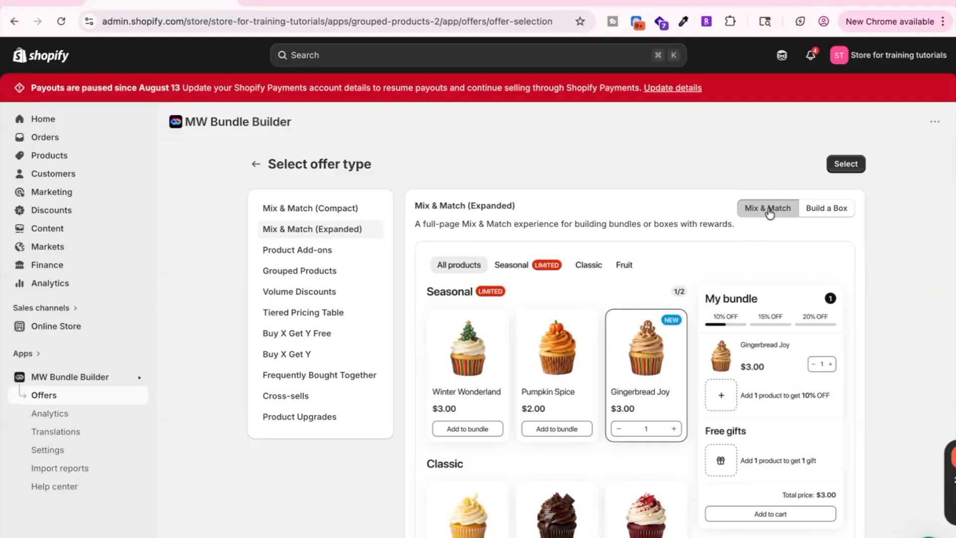
left_click(844, 164)
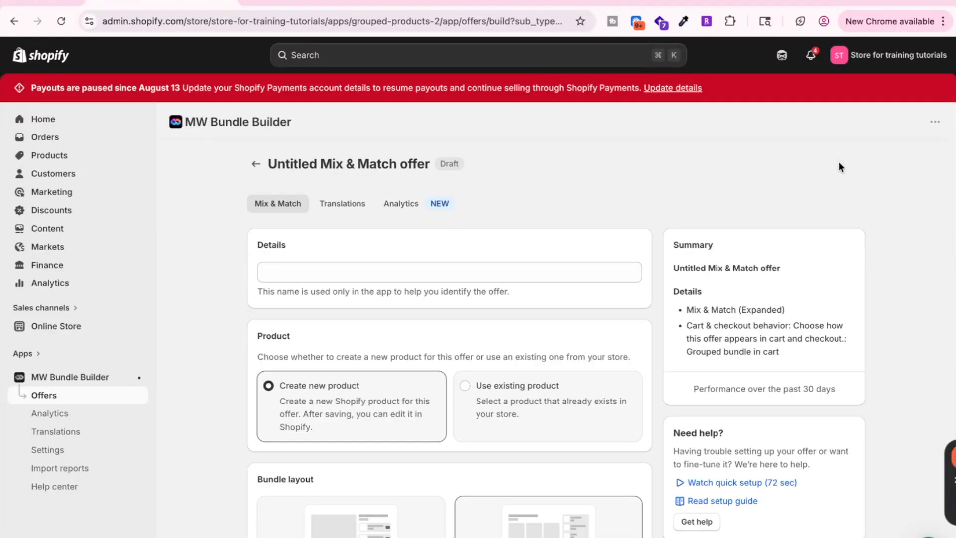
left_click(413, 271)
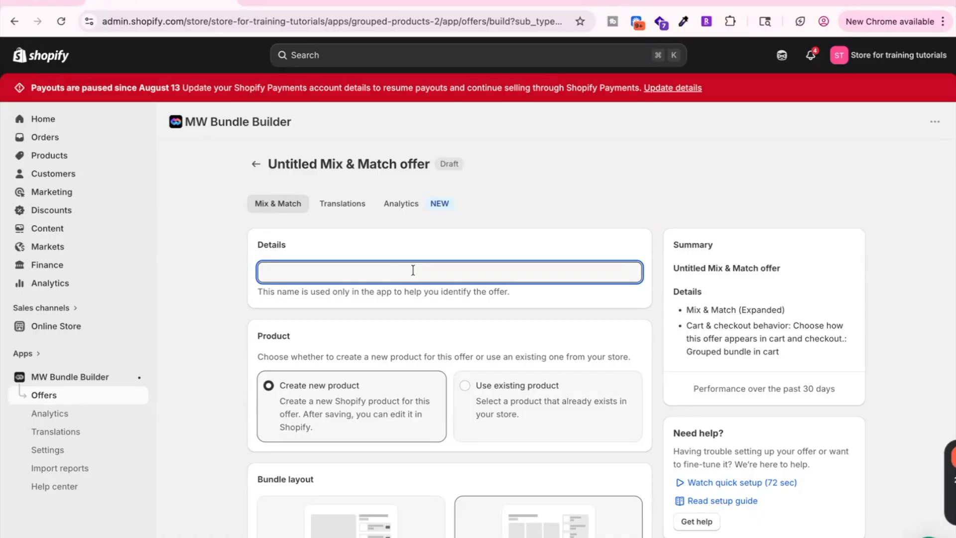
type("Mix & Match All")
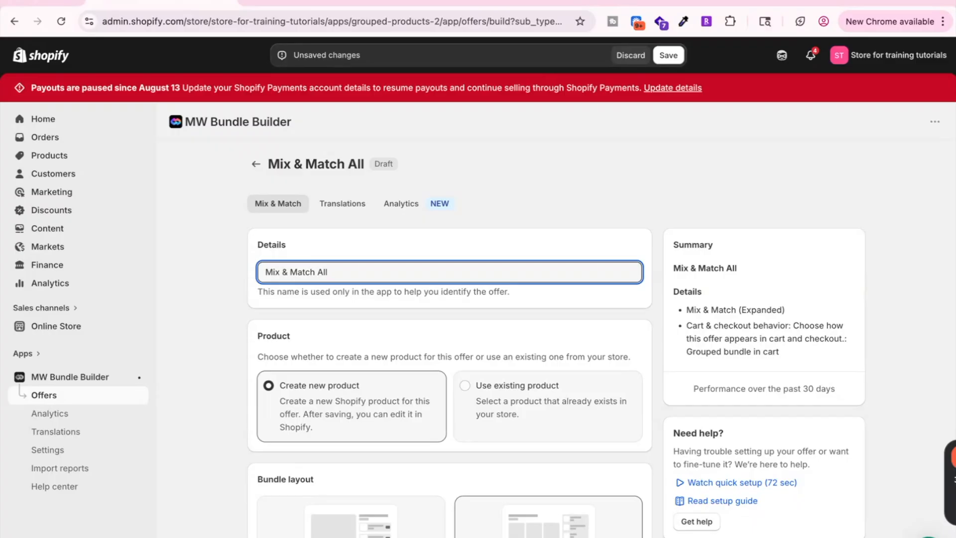
- Limit the number of products per bundle to a minimum of 3 and a maximum of 10
scroll(453, 453, "down", 1)
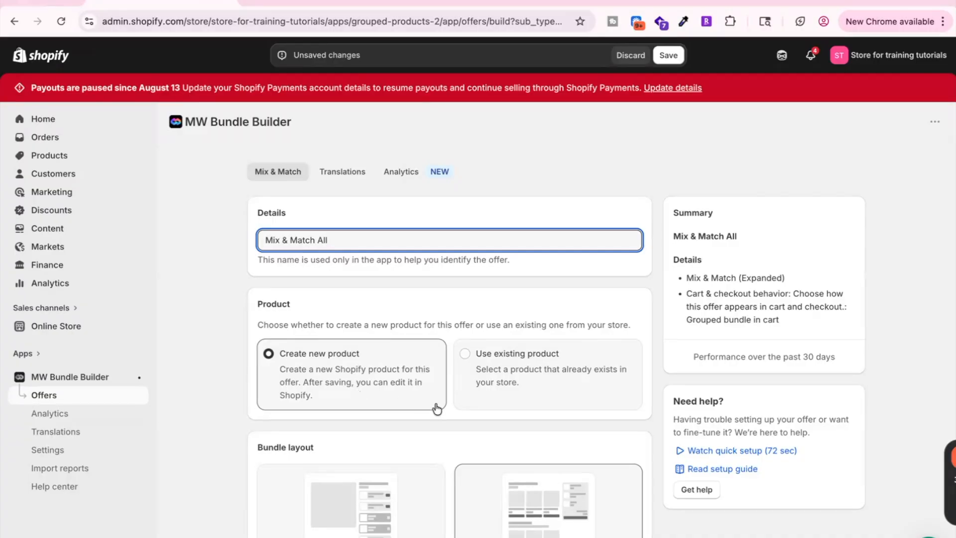
scroll(452, 453, "down", 4)
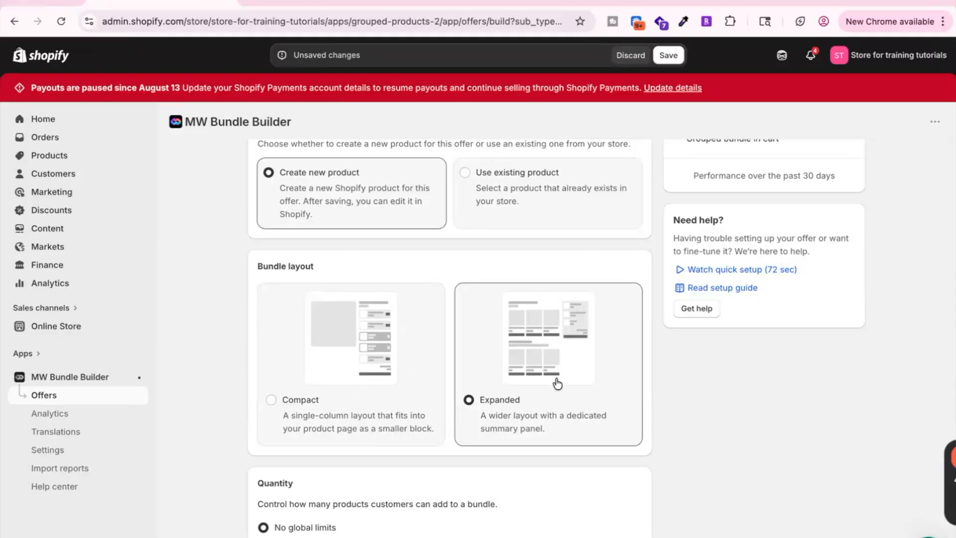
scroll(533, 392, "down", 2)
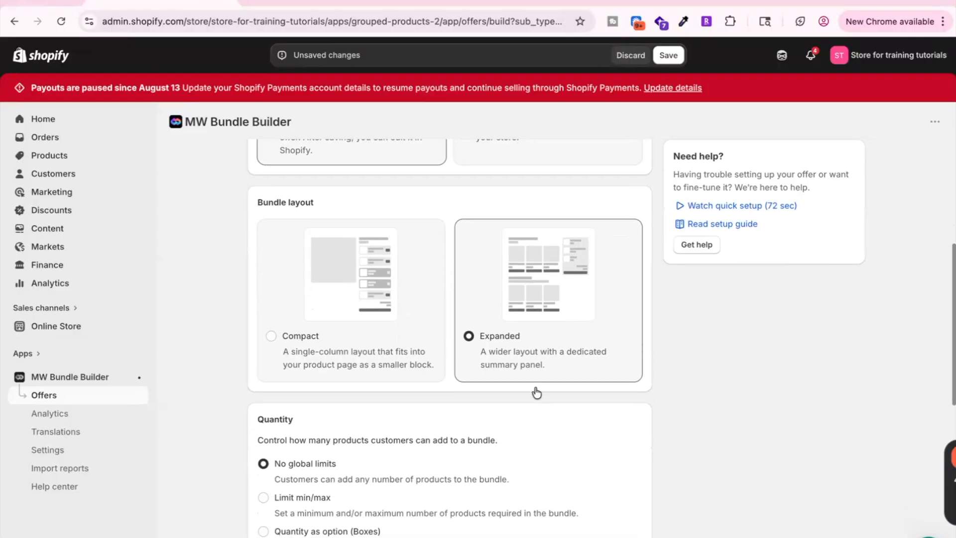
scroll(536, 393, "down", 3)
scroll(642, 393, "down", 1)
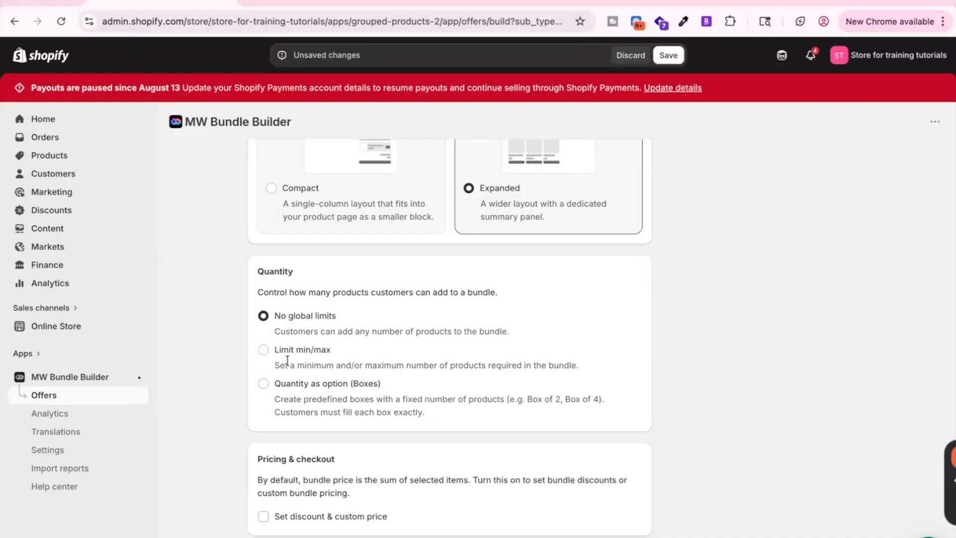
left_click(263, 350)
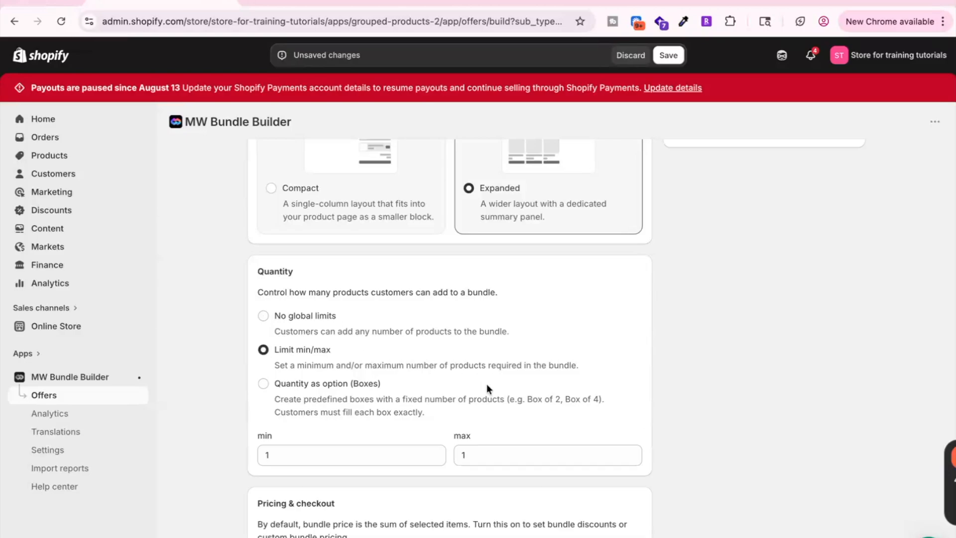
left_click(321, 459)
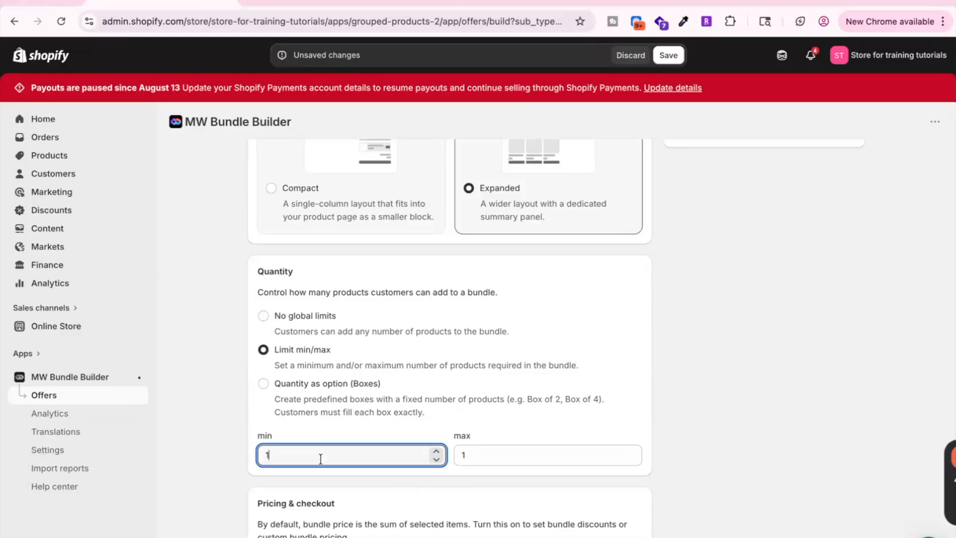
key("BackSpace")
type("3")
left_click(491, 456)
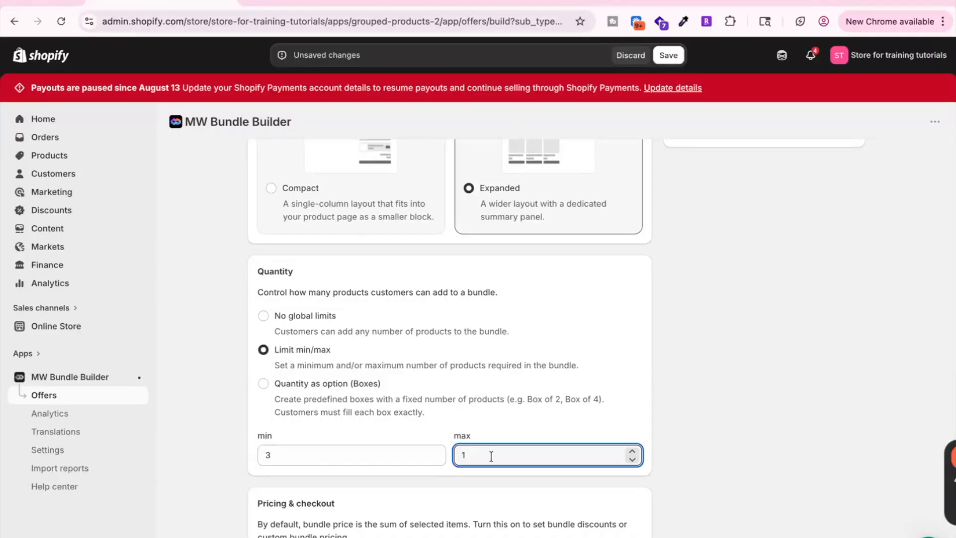
type("0")
left_click(654, 438)
- Enable the discount and custom price option for the bundle
scroll(654, 438, "down", 3)
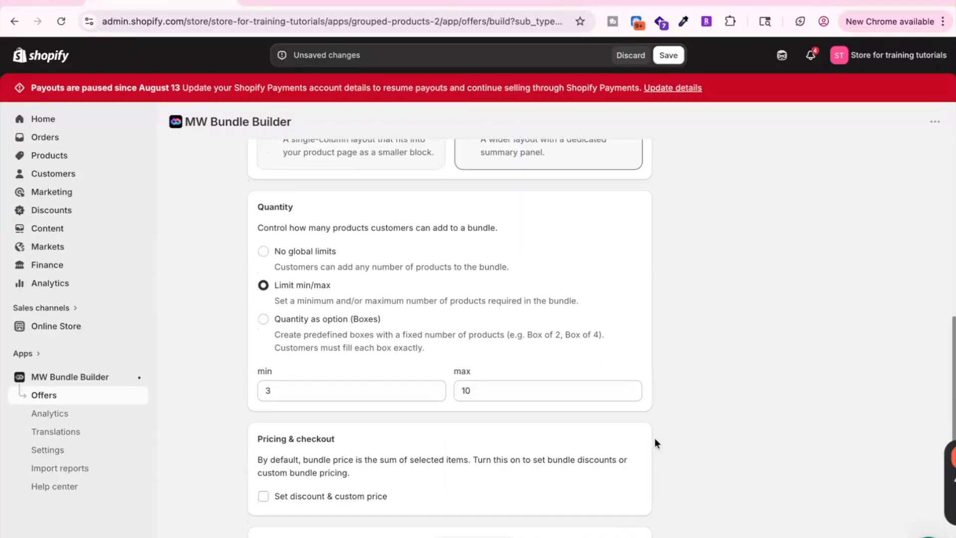
scroll(654, 438, "down", 1)
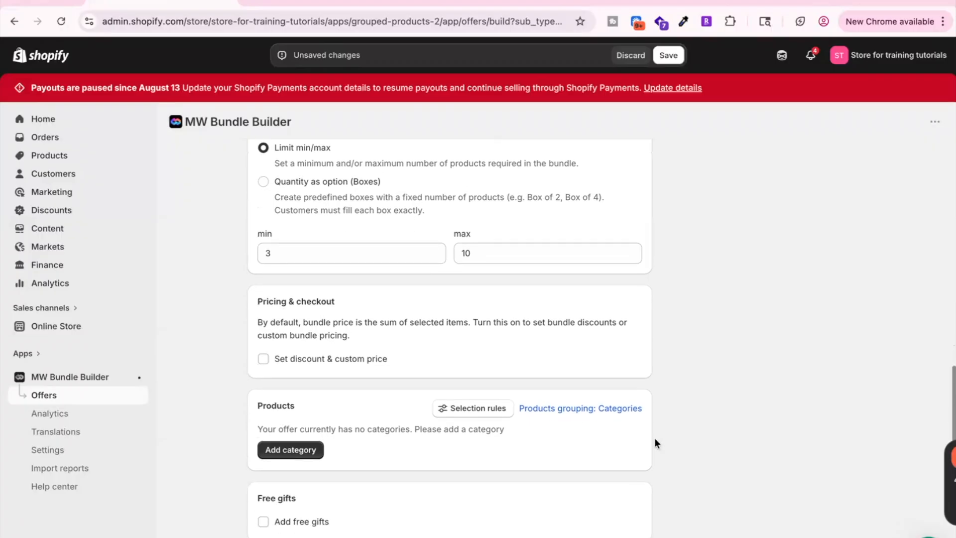
left_click(263, 358)
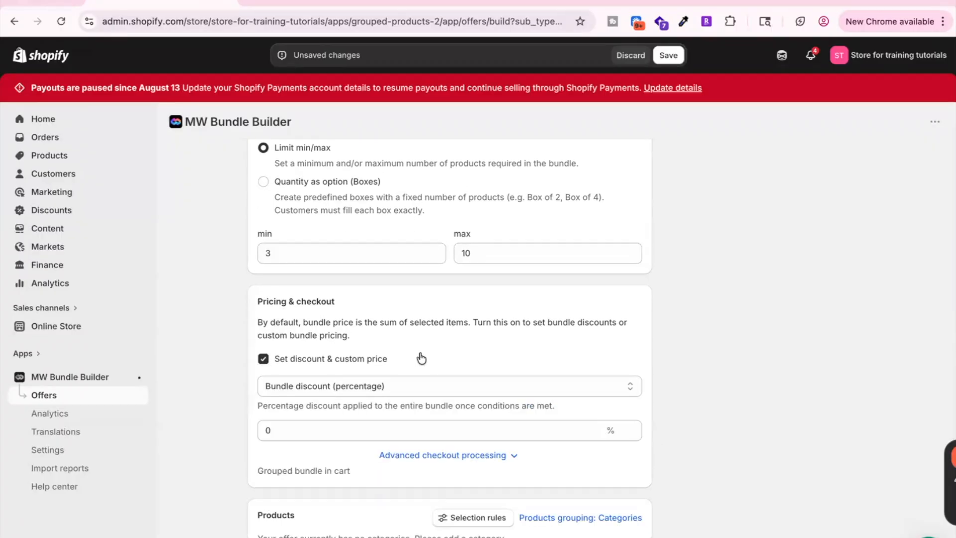
scroll(421, 359, "up", 3)
scroll(421, 358, "down", 3)
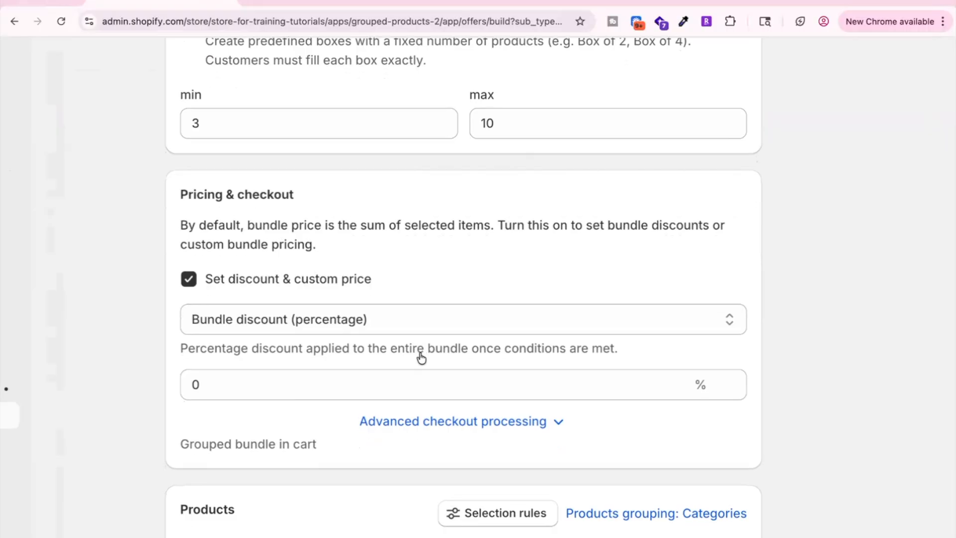
- Try Bundle price as the bundle's pricing type
left_click(413, 263)
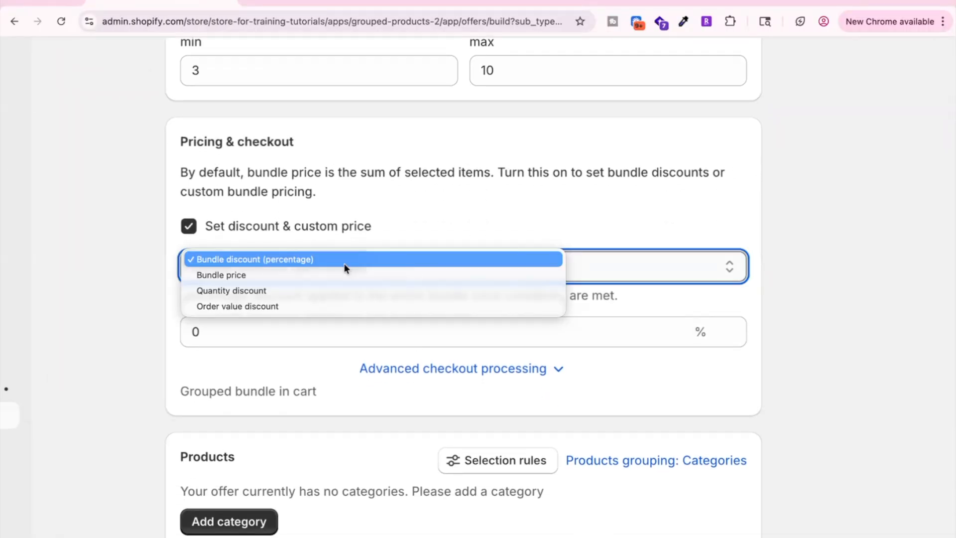
left_click(342, 277)
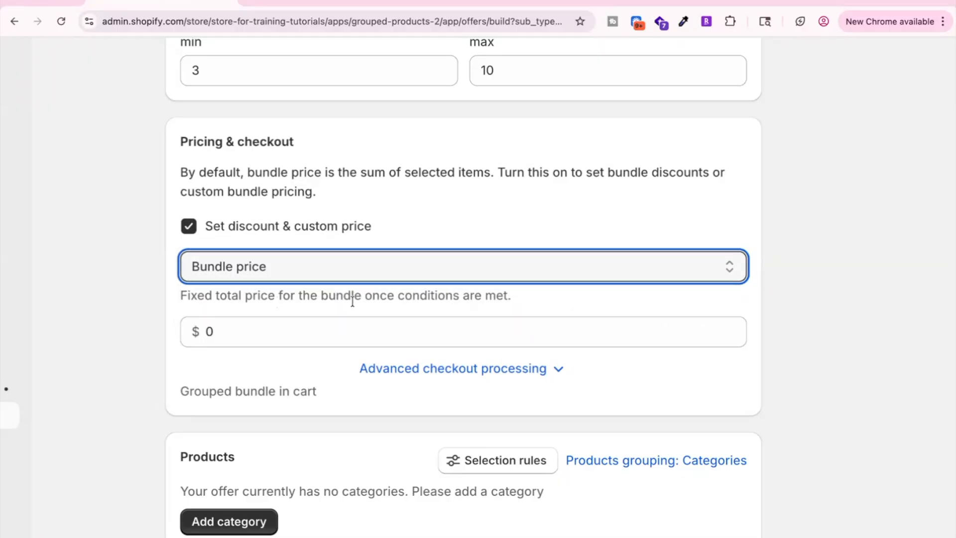
left_click(337, 274)
left_click(336, 273)
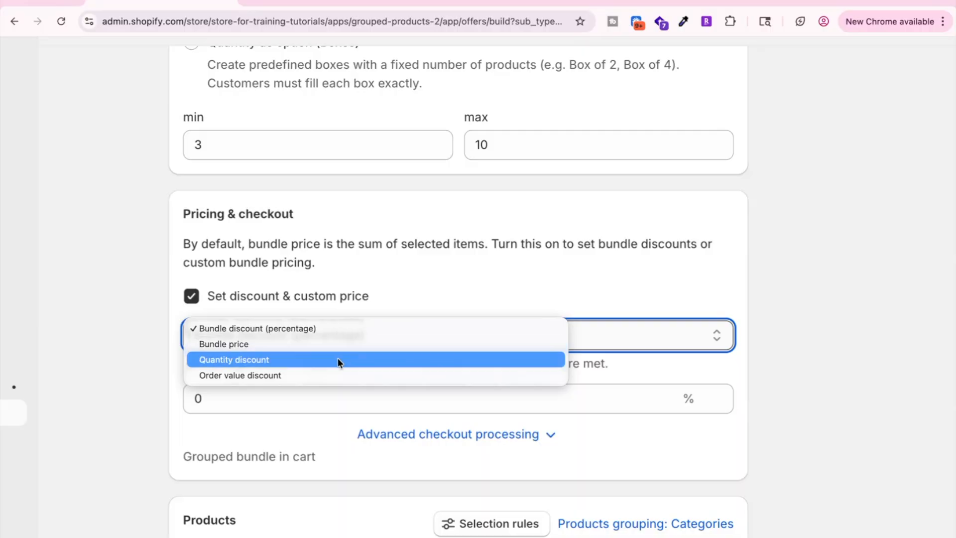
- Switch the pricing type to Quantity discount and set the first tier to a minimum quantity of 3 with a 10% discount
left_click(337, 359)
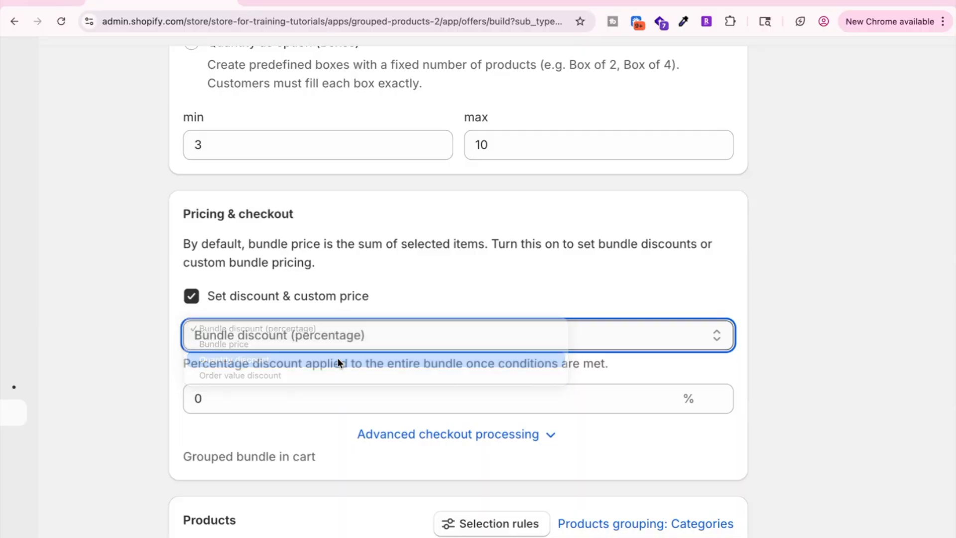
left_click(237, 397)
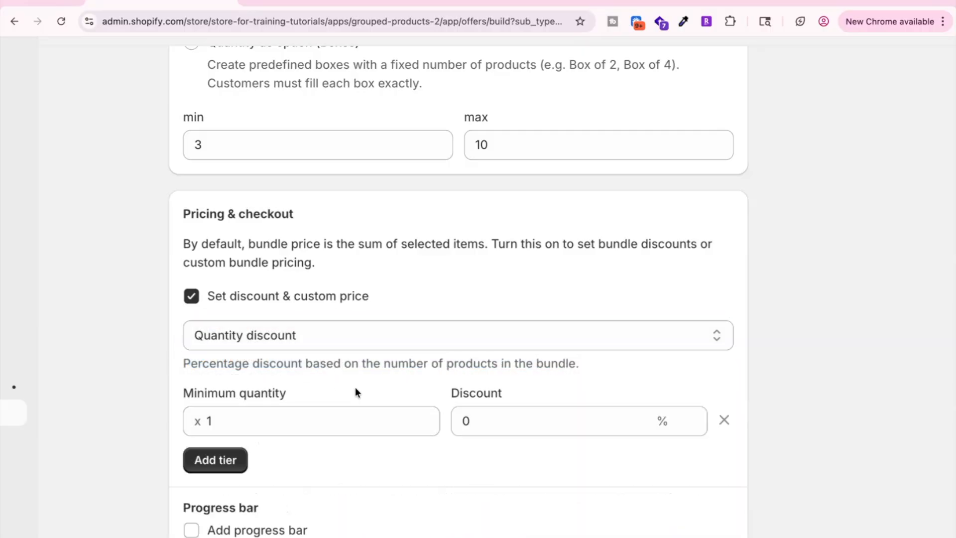
double_click(277, 428)
type("3")
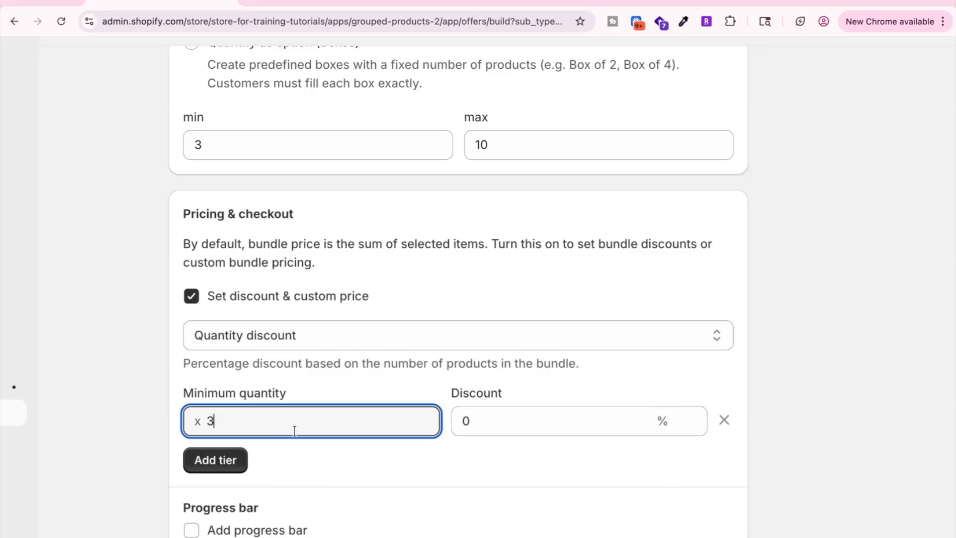
left_click(504, 429)
type("10")
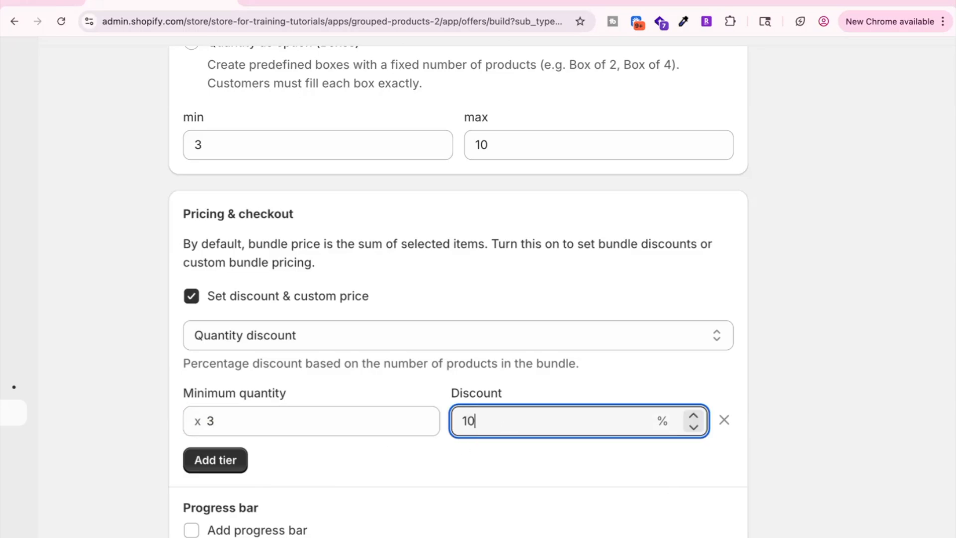
- Add a second discount tier with a minimum quantity of 5 and a 15% discount
left_click(228, 459)
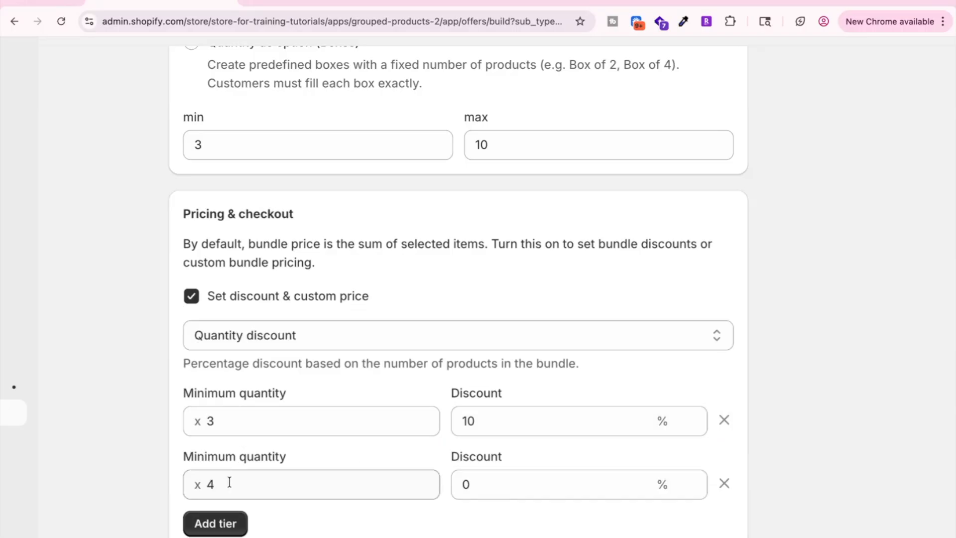
double_click(230, 482)
type("5")
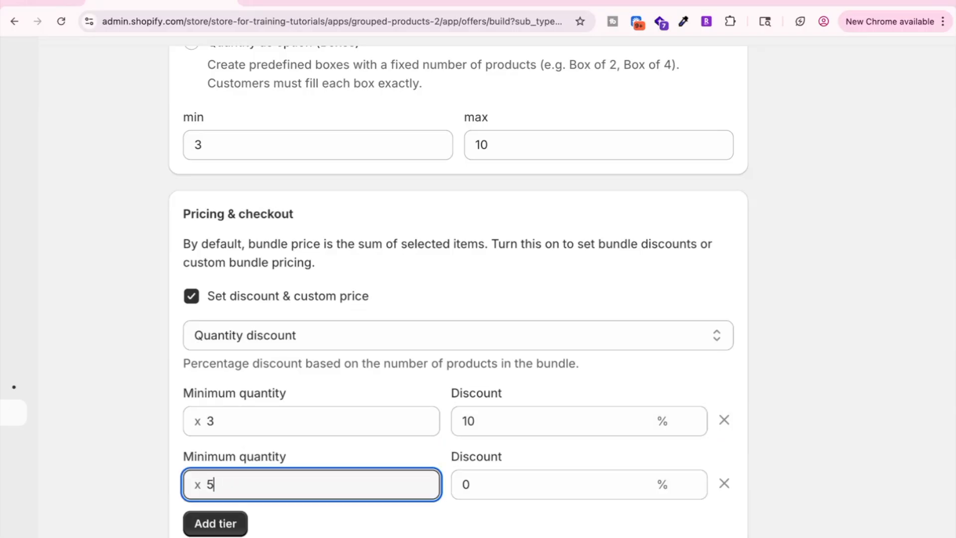
double_click(474, 489)
type("14")
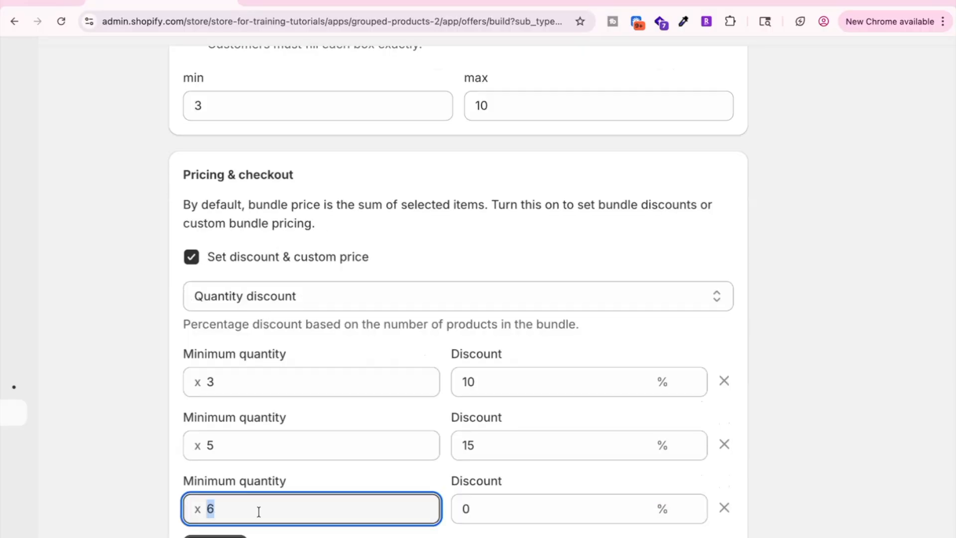
- Set the third discount tier to a minimum quantity of 7 with a 20% discount
type("7")
left_click(480, 500)
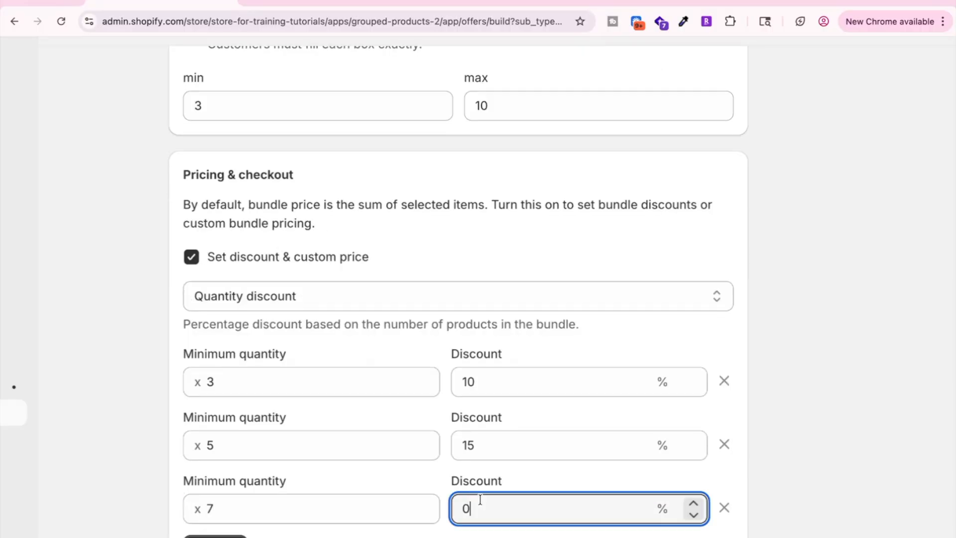
type("20")
scroll(446, 518, "down", 4)
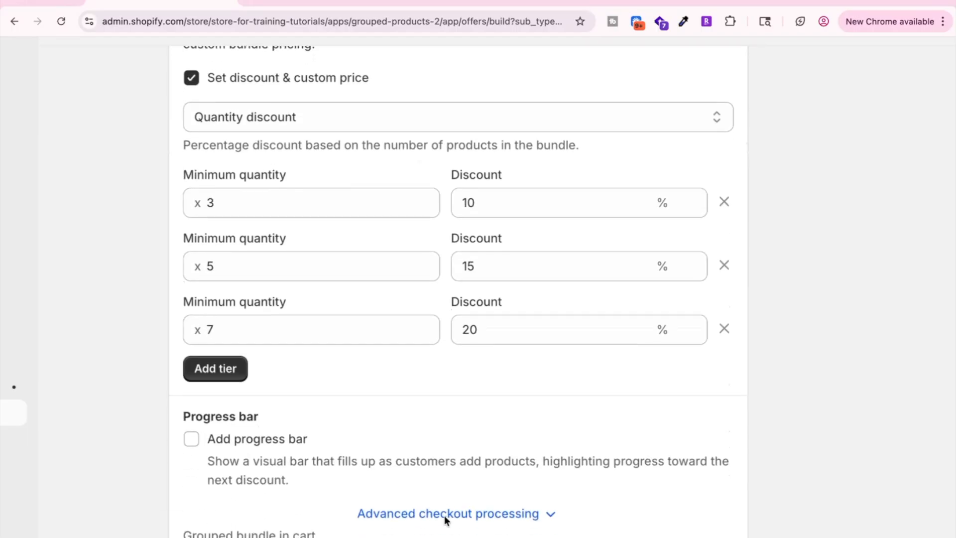
- Add the progress bar and choose Grouped bundle in cart as the offer's cart and checkout behavior
scroll(446, 520, "down", 2)
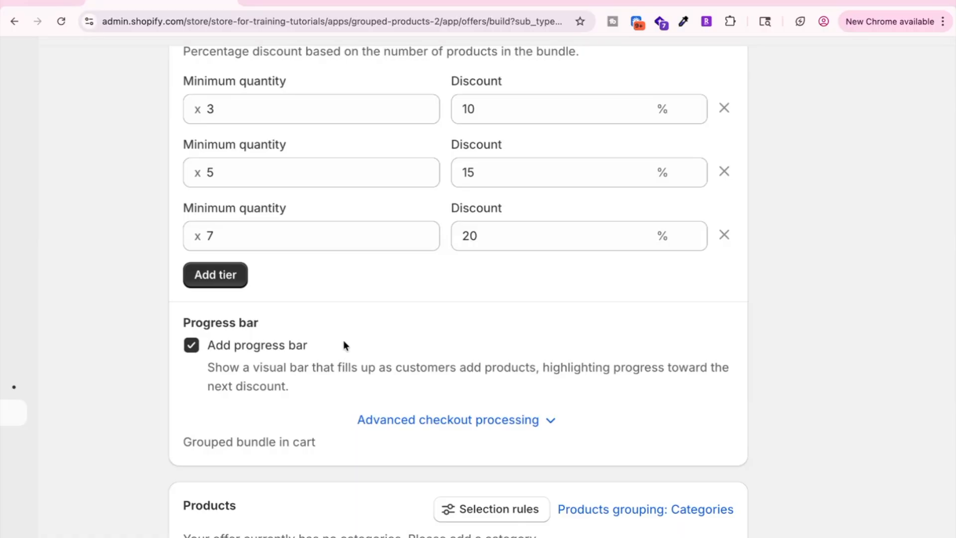
left_click(503, 423)
scroll(590, 441, "down", 1)
scroll(594, 439, "down", 2)
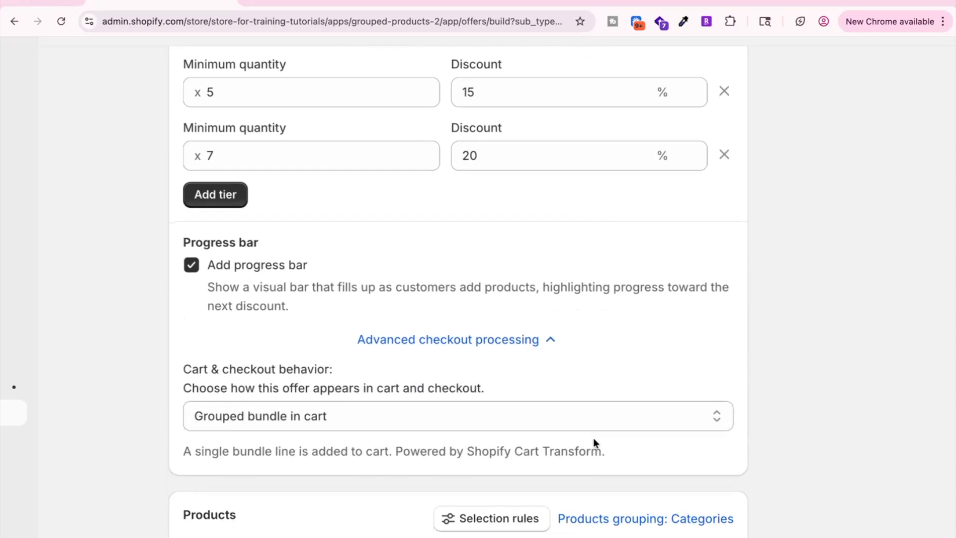
left_click(653, 416)
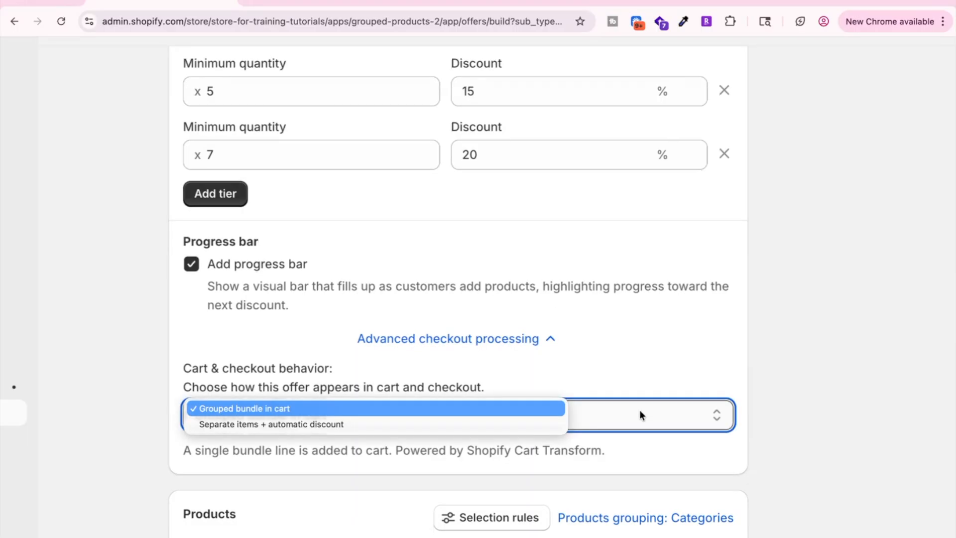
left_click(512, 410)
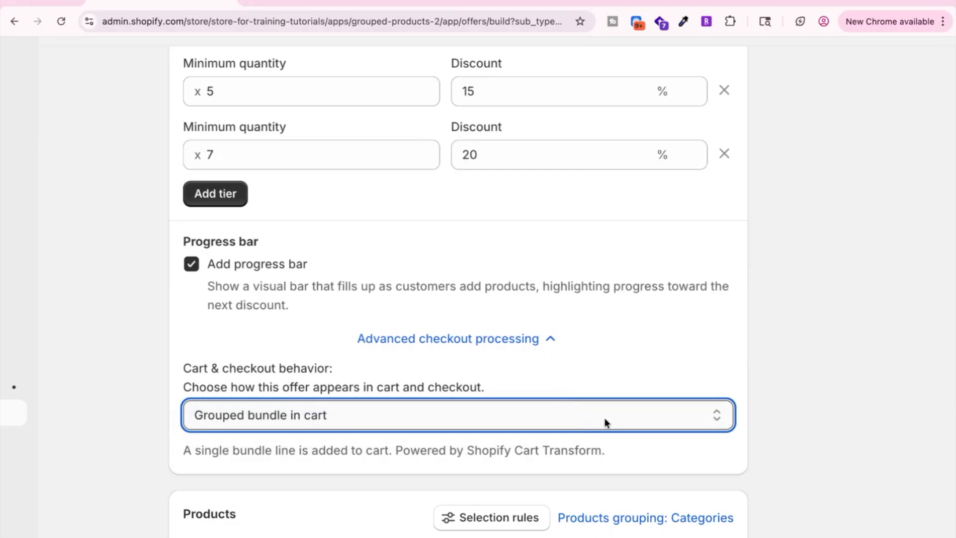
- Create a product category named "Socks" that allows multiple quantities of the same product, and proceed to adding its products
scroll(401, 404, "down", 5)
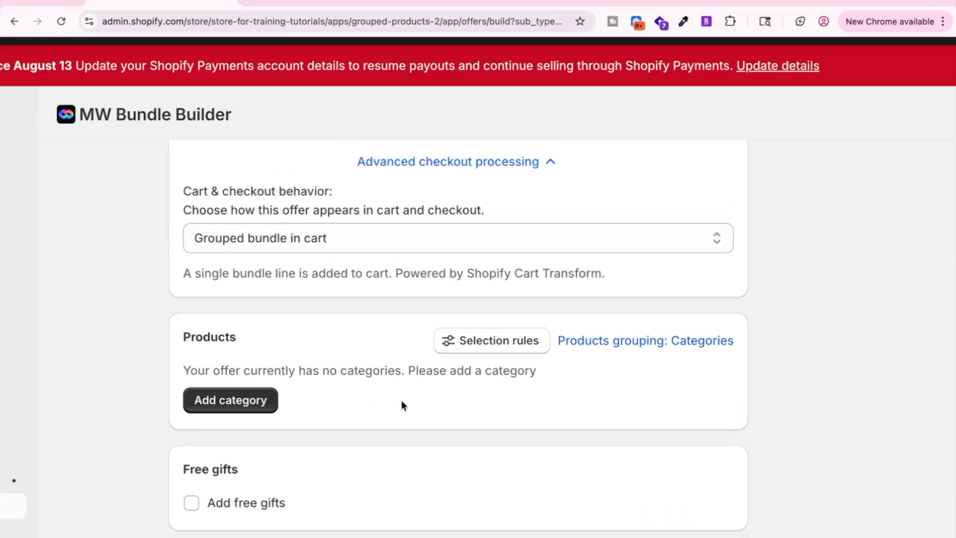
left_click(230, 401)
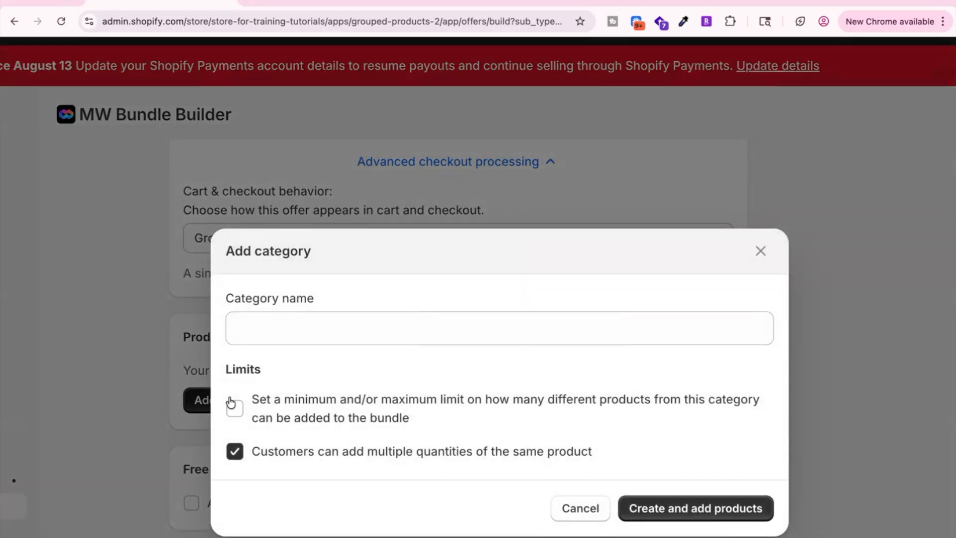
left_click(277, 327)
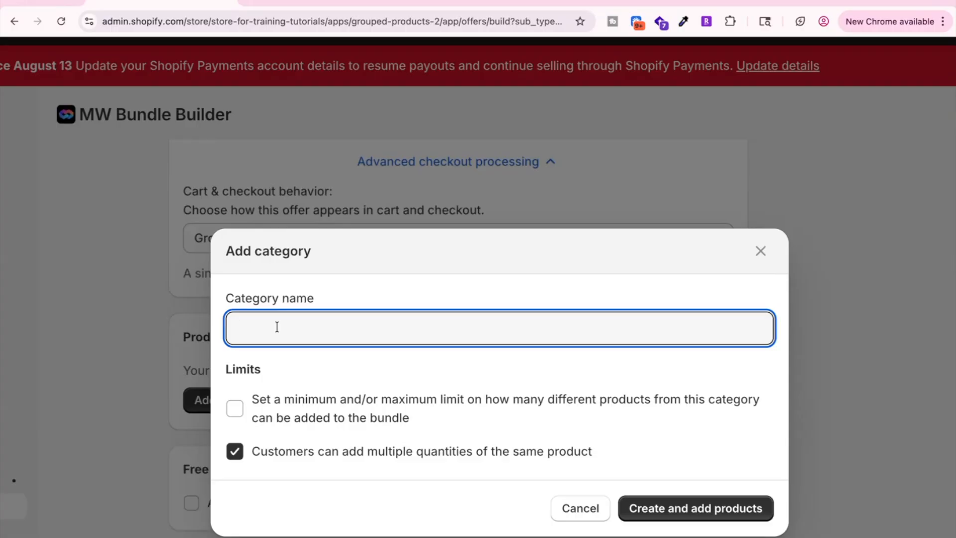
type("Socks")
left_click(687, 515)
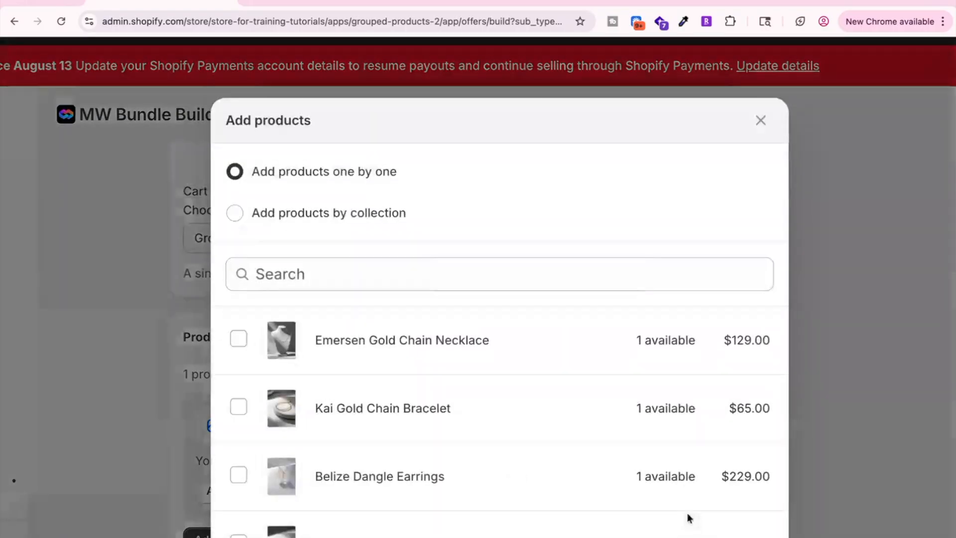
- Fill the Socks category with products by collection, using the Socks collection
left_click(235, 214)
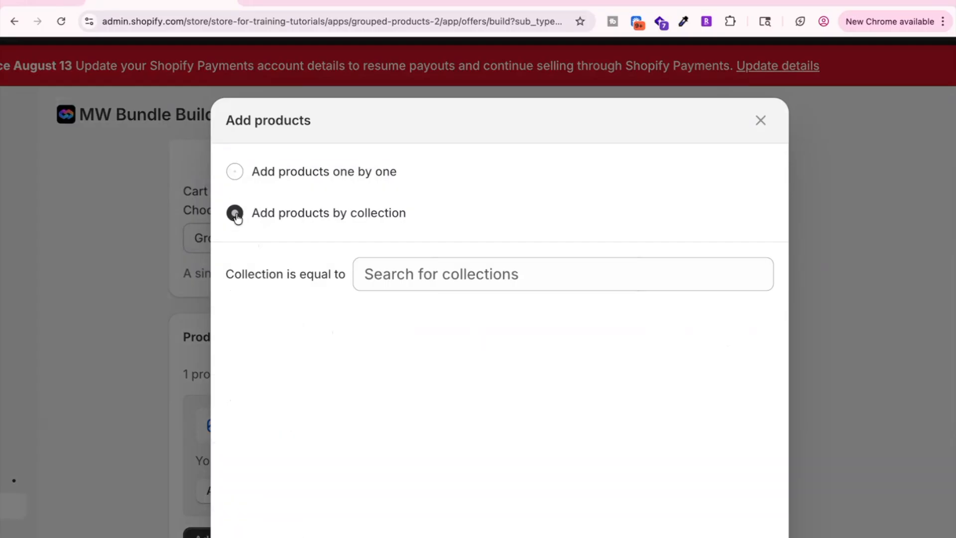
left_click(441, 429)
type("So")
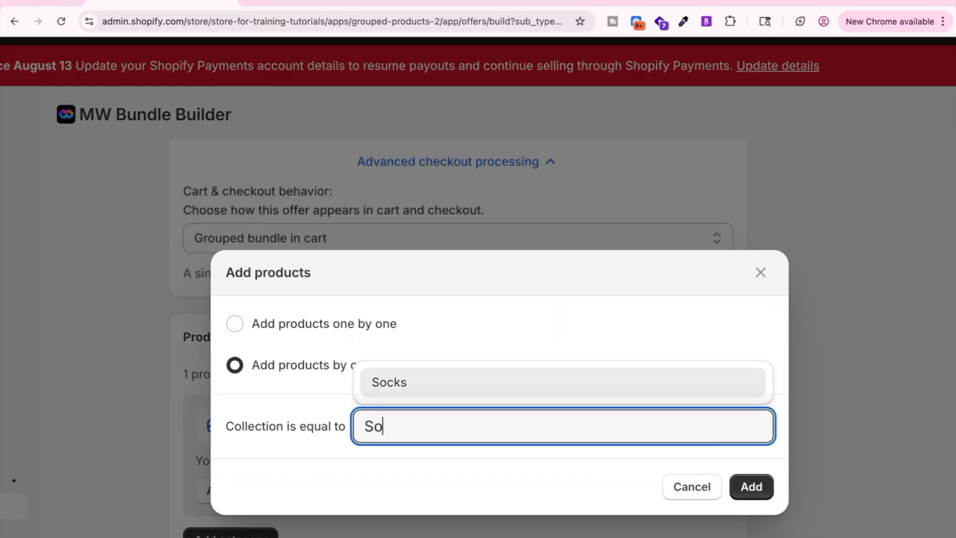
type("cks")
left_click(762, 489)
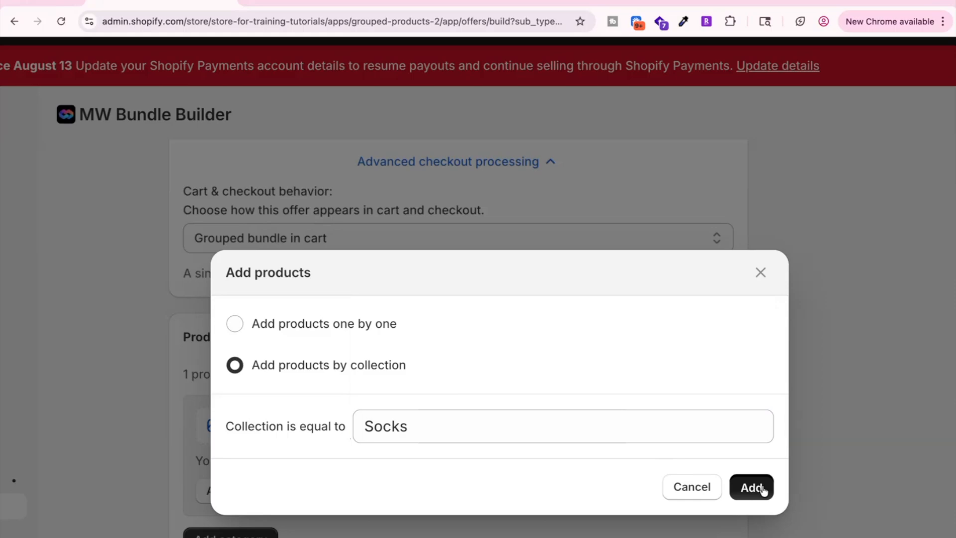
- Create a second product category named "Lip Glosses" and proceed to adding its products
scroll(762, 490, "down", 2)
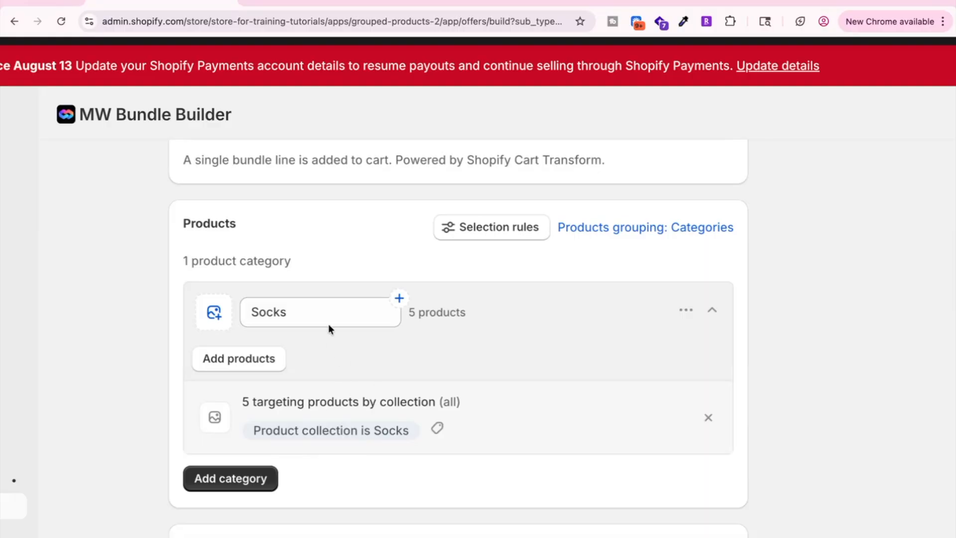
left_click(239, 481)
left_click(284, 337)
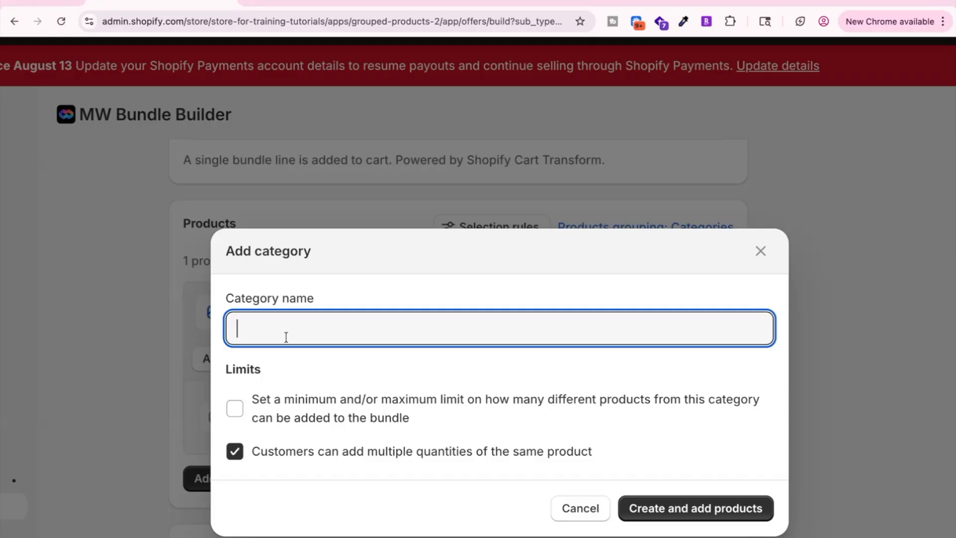
type("Lip Glosses")
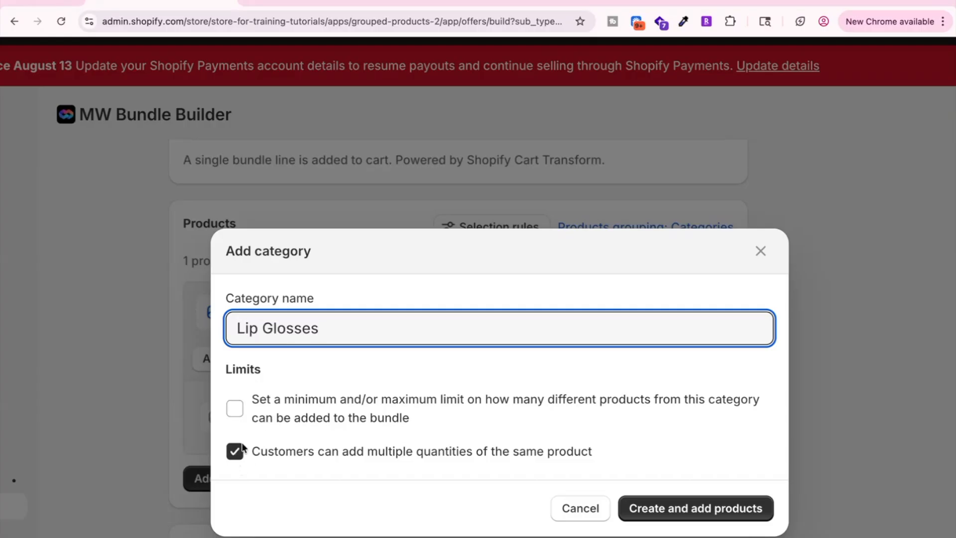
left_click(667, 508)
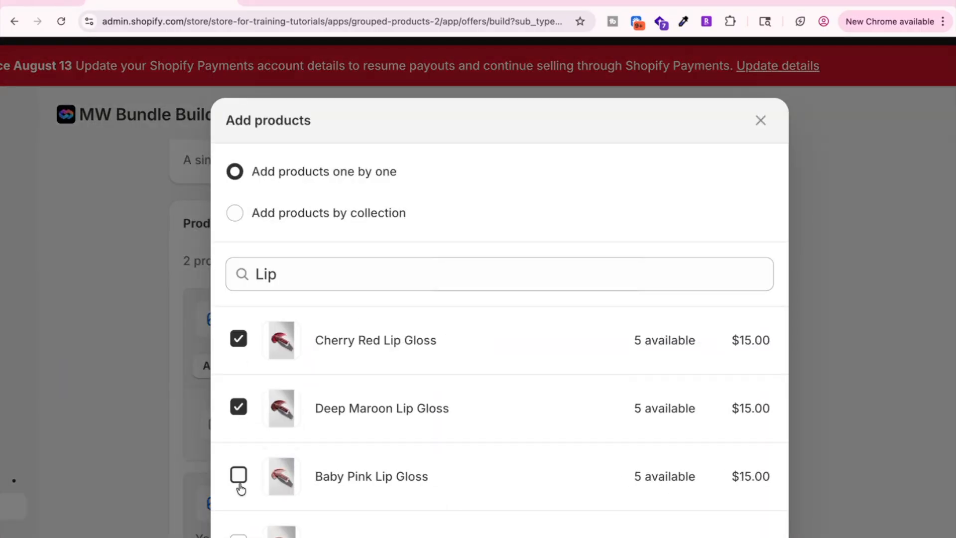
- Add the Cherry Red, Deep Maroon, Baby Pink, Chocolate Brown and Neutral lip glosses individually to the Lip Glosses category
scroll(238, 483, "down", 2)
left_click(239, 367)
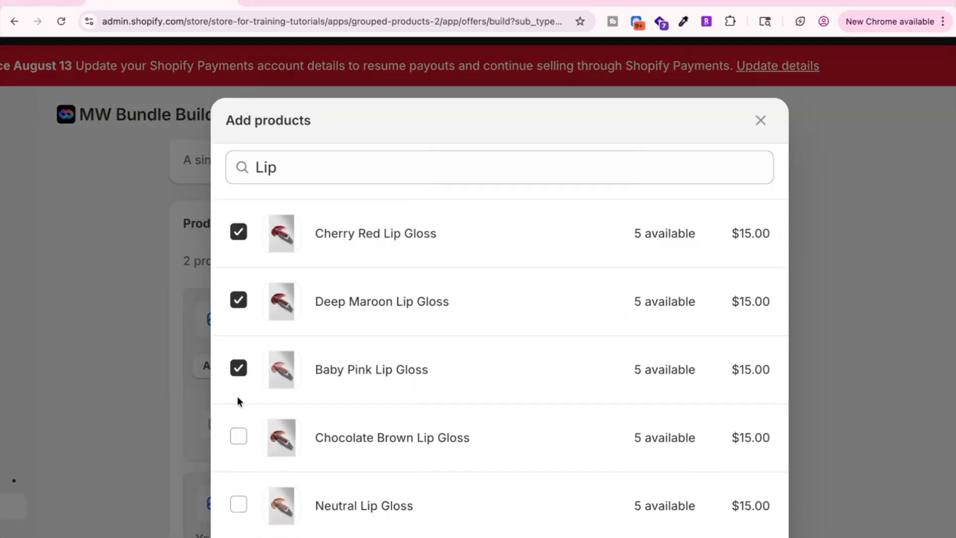
left_click(240, 438)
scroll(241, 438, "down", 2)
left_click(239, 438)
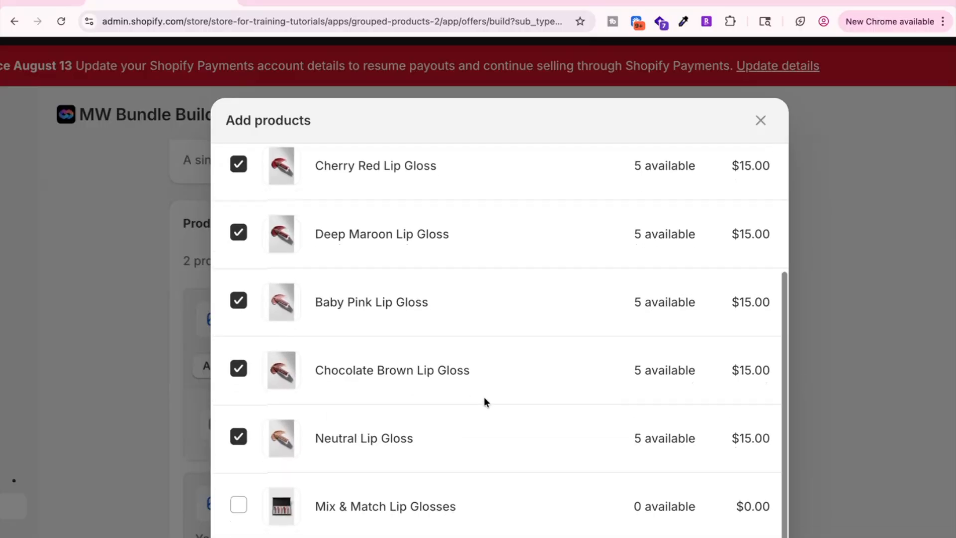
scroll(485, 399, "down", 3)
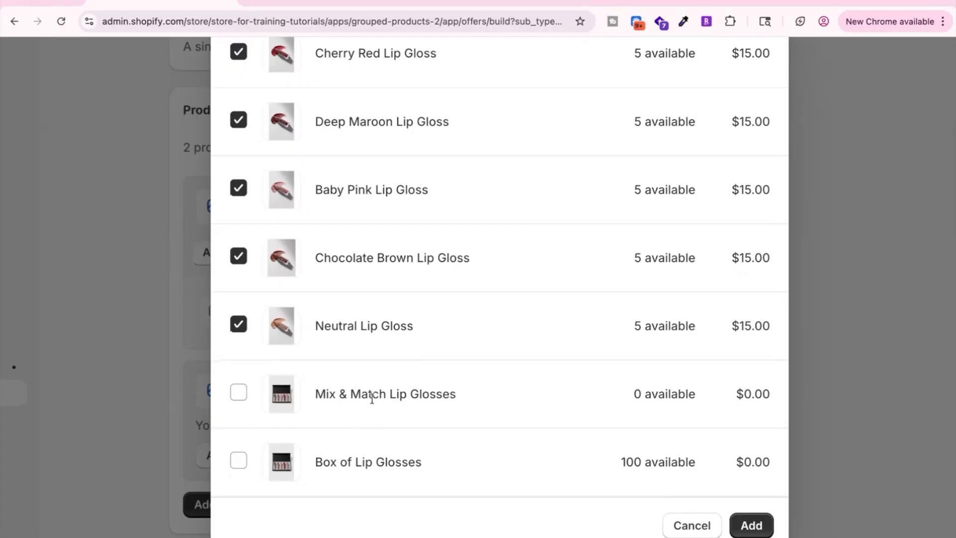
left_click(751, 524)
- Create a third product category named "Headbands" and fill it with the products of the Headbands collection
scroll(520, 435, "down", 3)
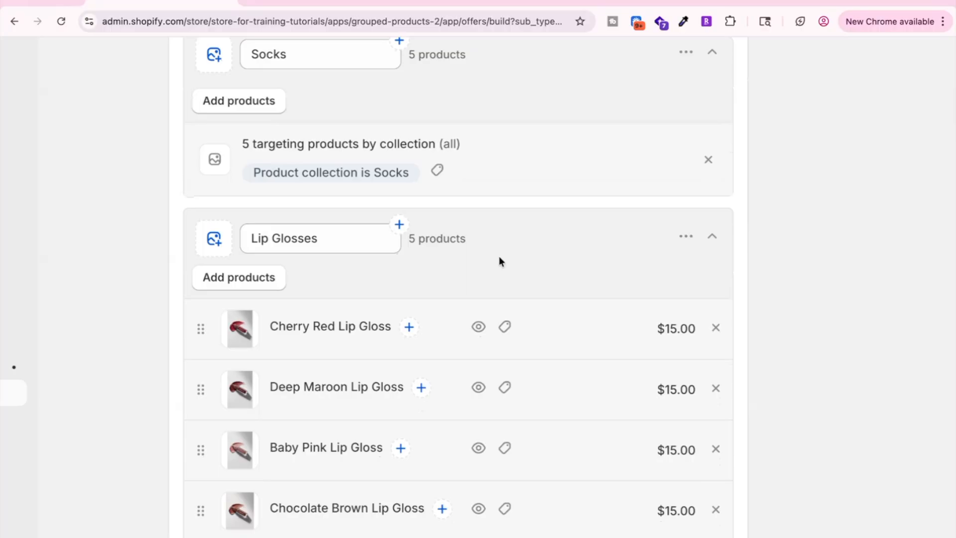
left_click(713, 237)
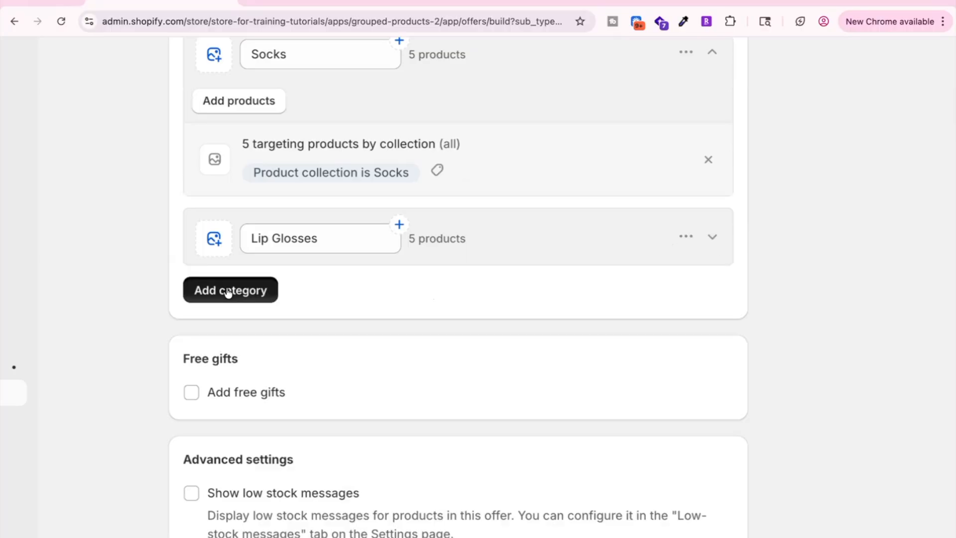
left_click(228, 292)
left_click(261, 220)
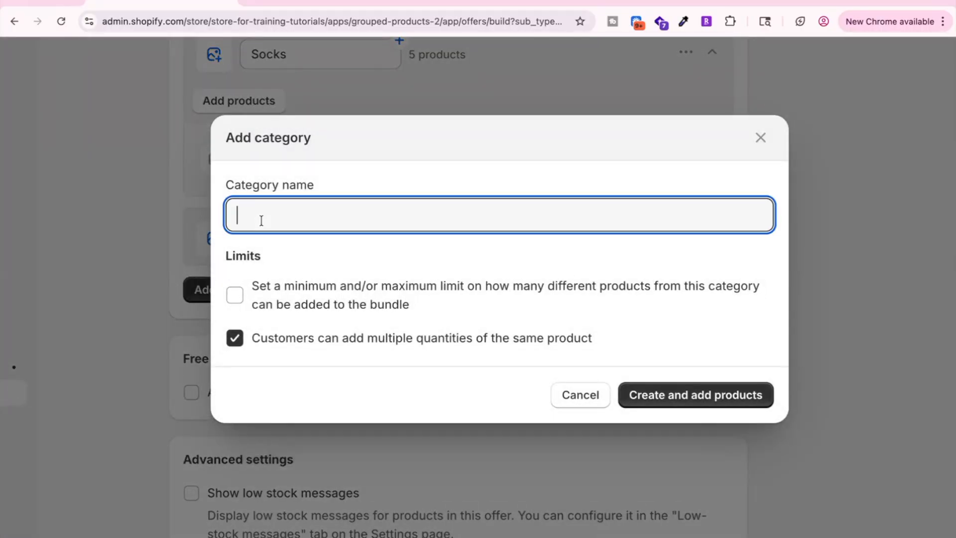
type("Headbands")
left_click(692, 401)
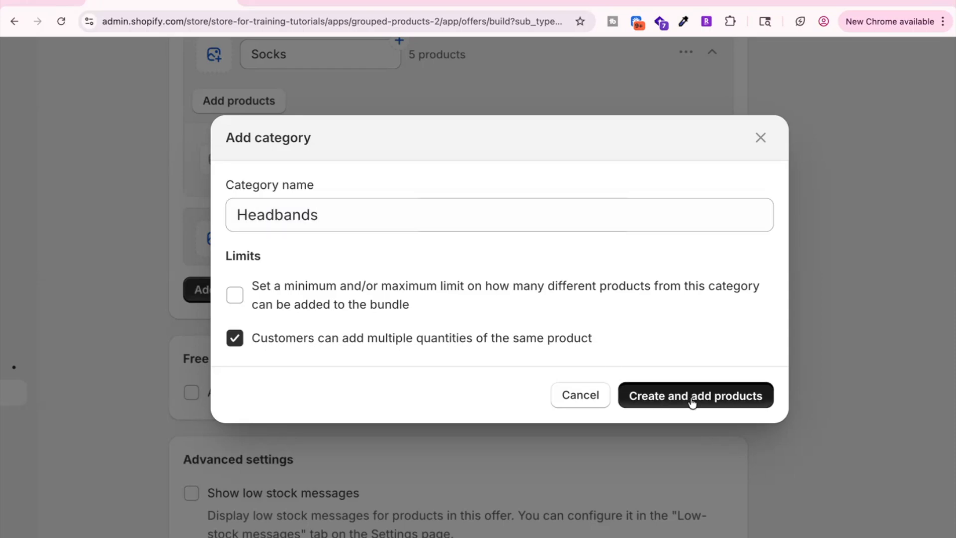
left_click(404, 273)
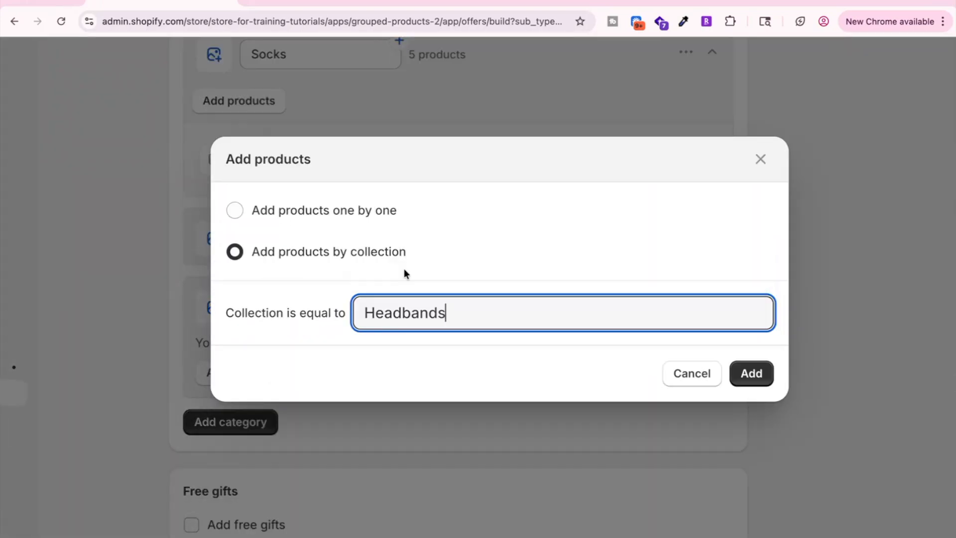
left_click(756, 380)
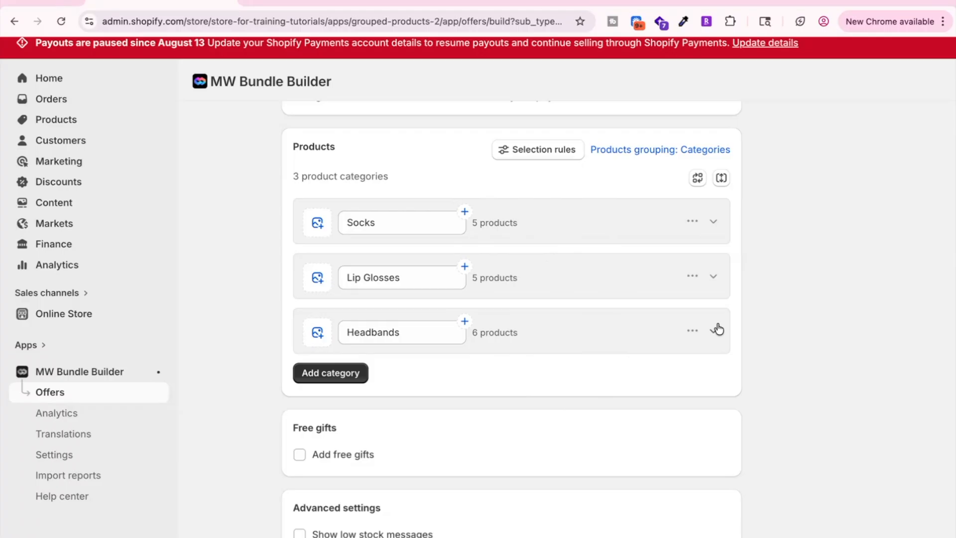
- Enable free gifts and add a gift tier with a Minimum total purchase goal of $45
scroll(630, 376, "down", 3)
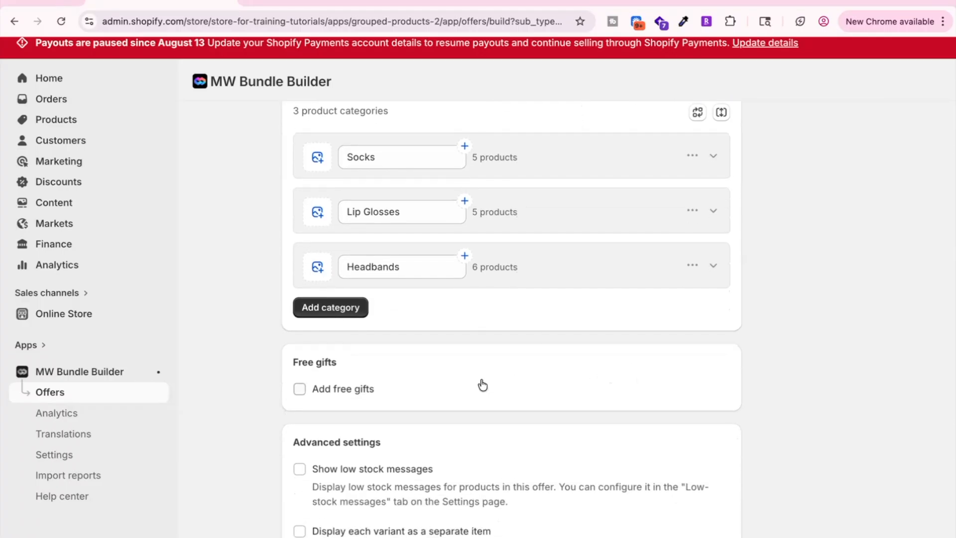
left_click(299, 389)
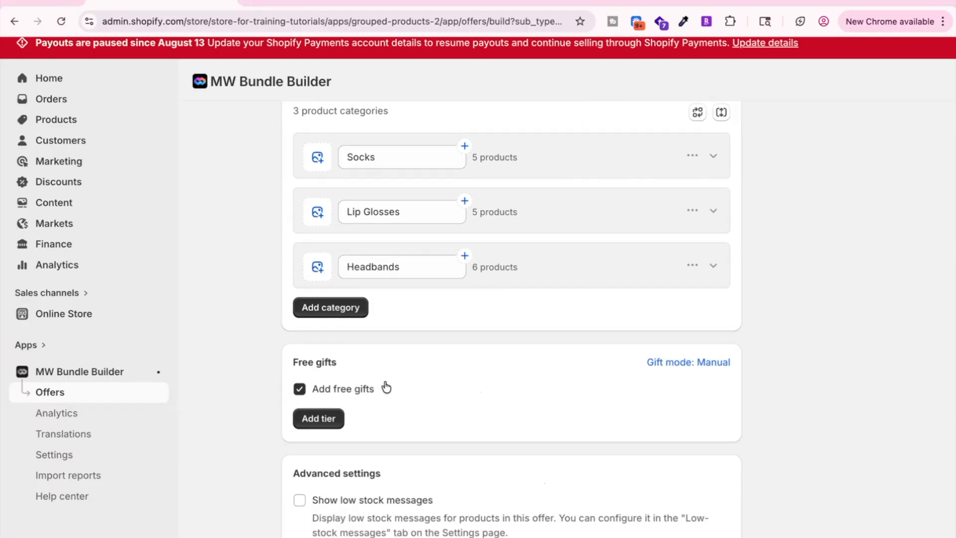
left_click(319, 419)
scroll(514, 430, "down", 2)
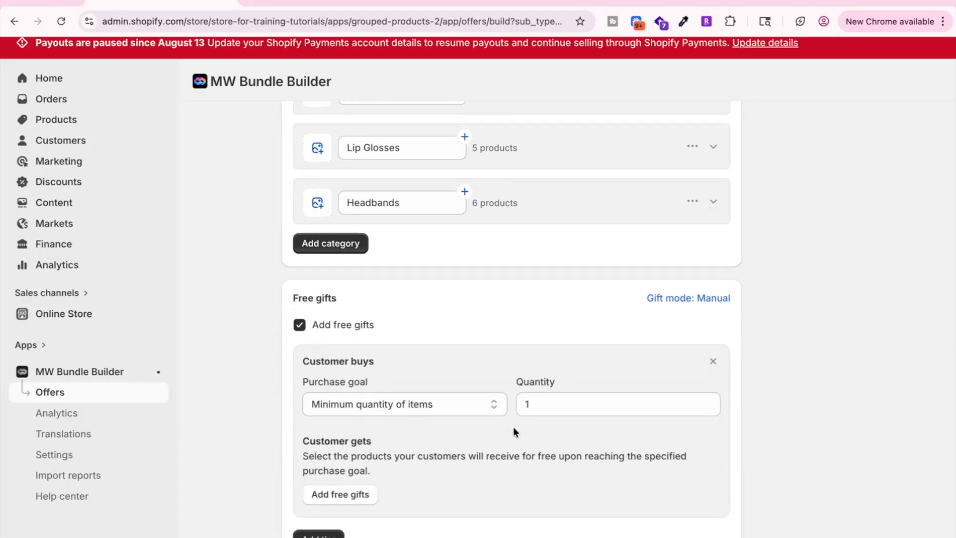
left_click(485, 396)
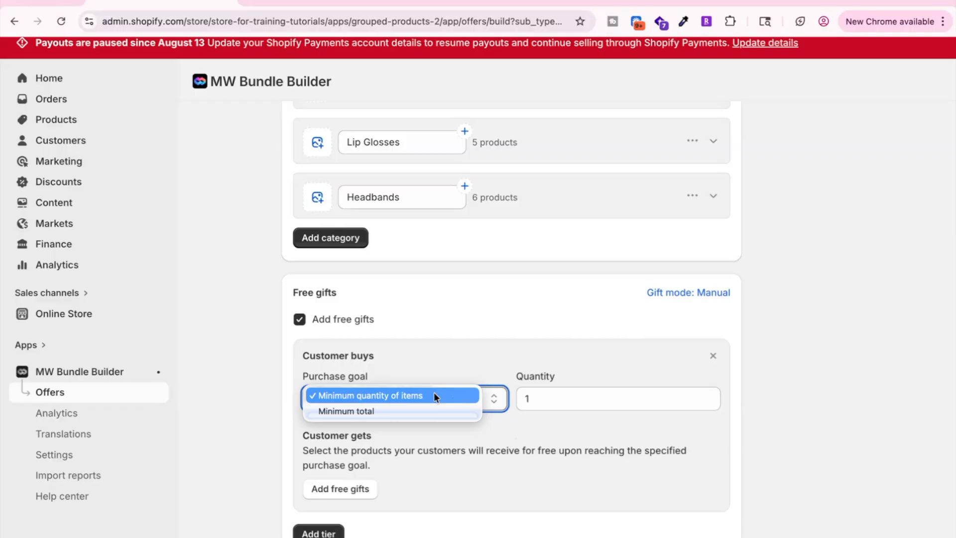
left_click(415, 409)
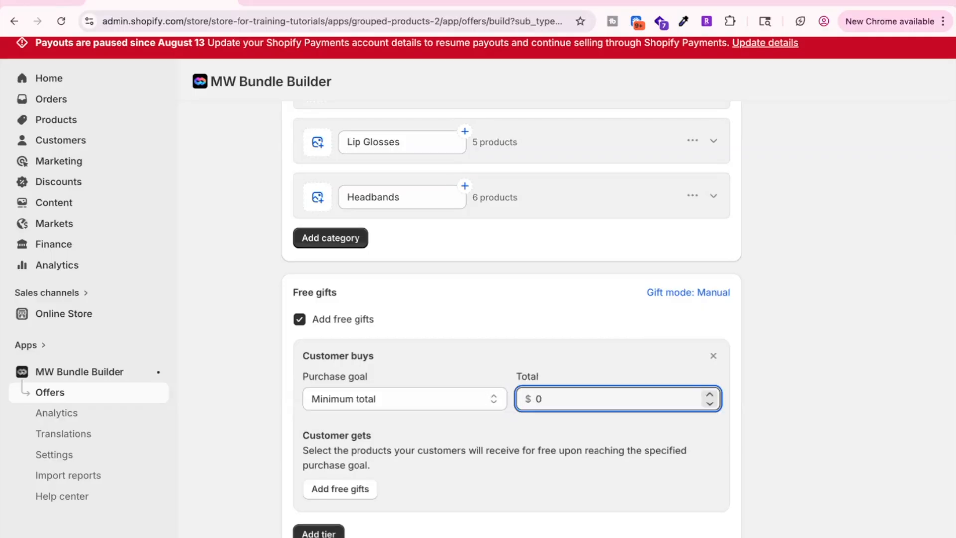
type("45")
- Search the gift products for "white" and add Signature Headband in White as the tier's free gift
left_click(359, 489)
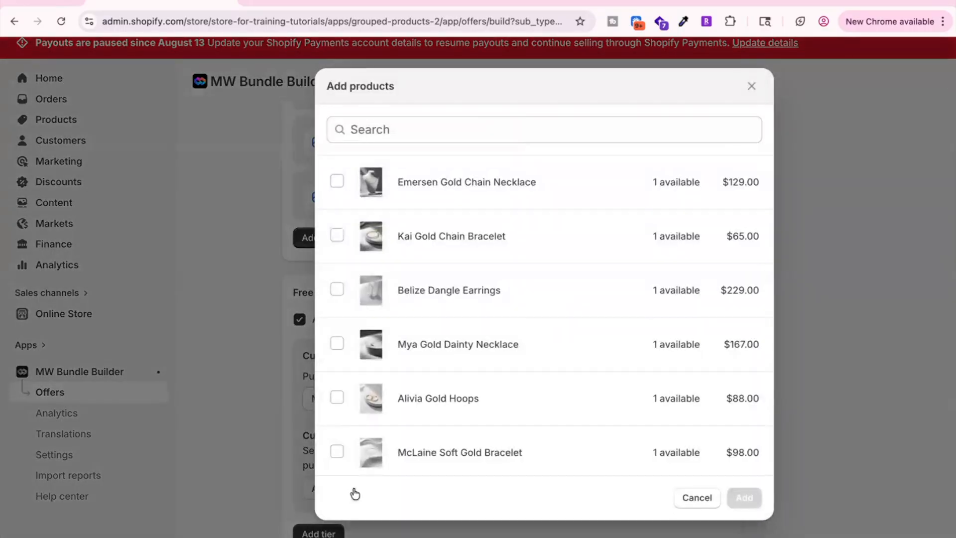
left_click(404, 140)
type("white")
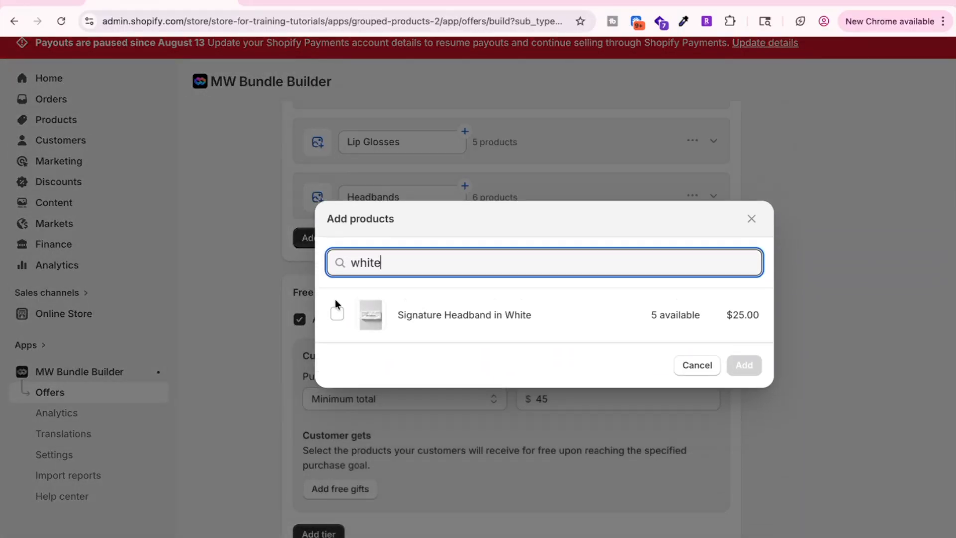
left_click(337, 313)
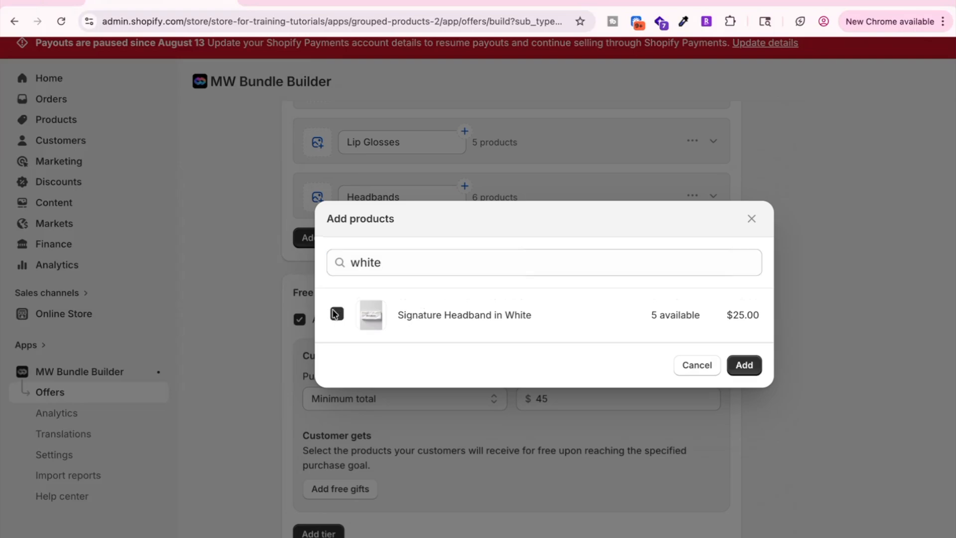
left_click(744, 365)
left_click(441, 331)
left_click(441, 331)
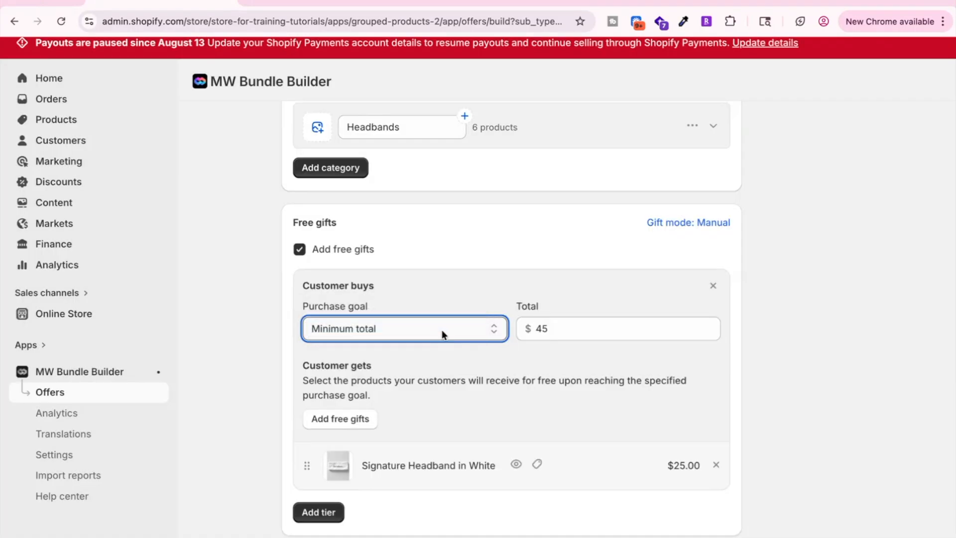
- Keep Minimum total as the gift tier's purchase goal and turn on low stock messages for the offer
left_click(423, 324)
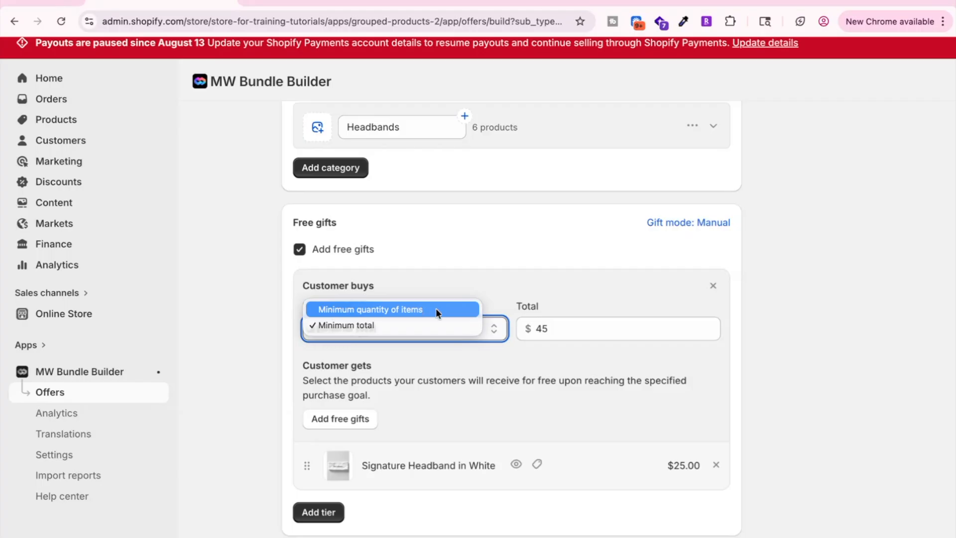
left_click(787, 411)
scroll(787, 410, "down", 4)
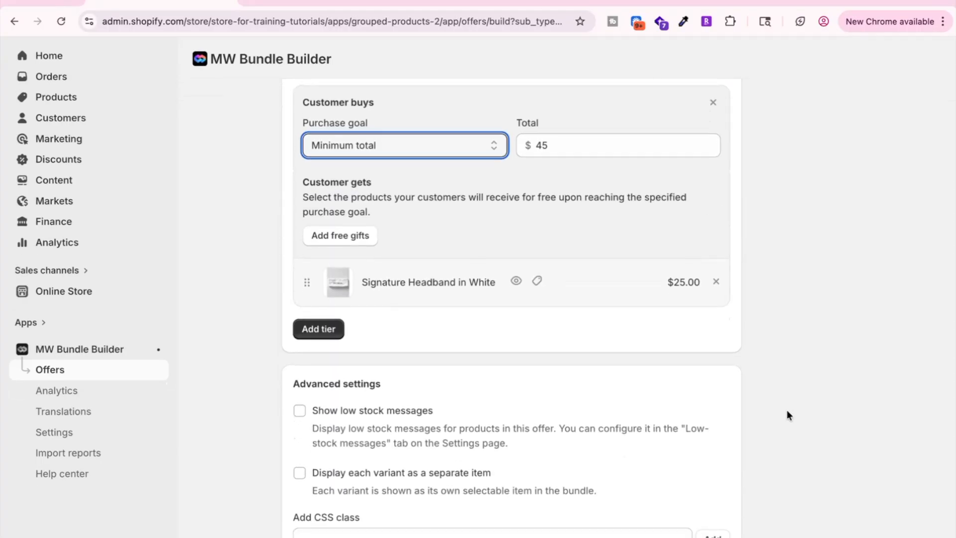
left_click(299, 411)
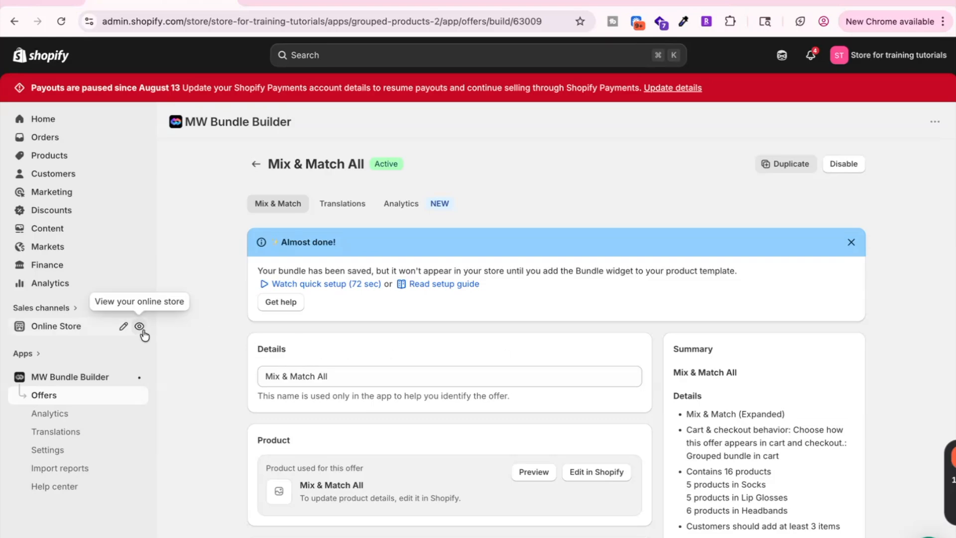
- Open the Horizon theme in the theme editor and create a product template named "mix-match-all"
left_click(45, 332)
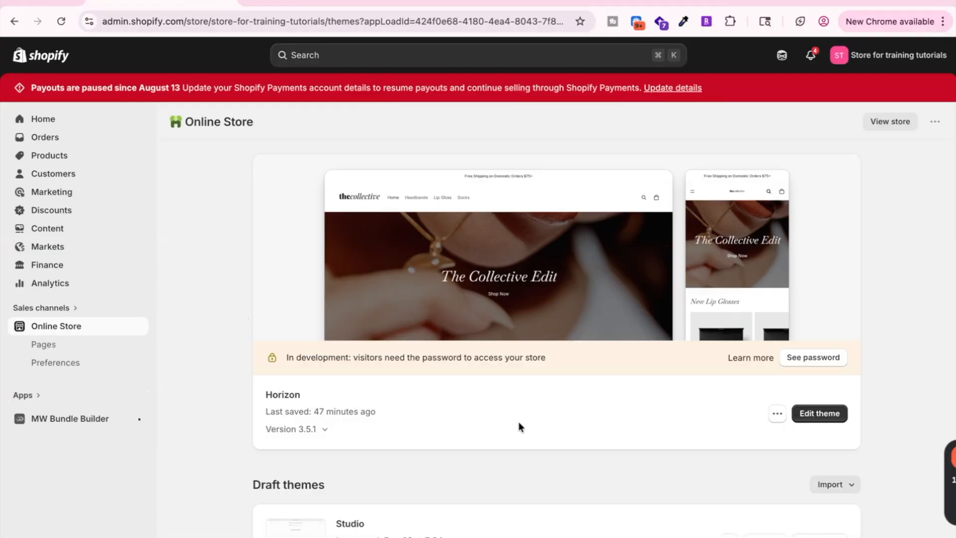
left_click(819, 415)
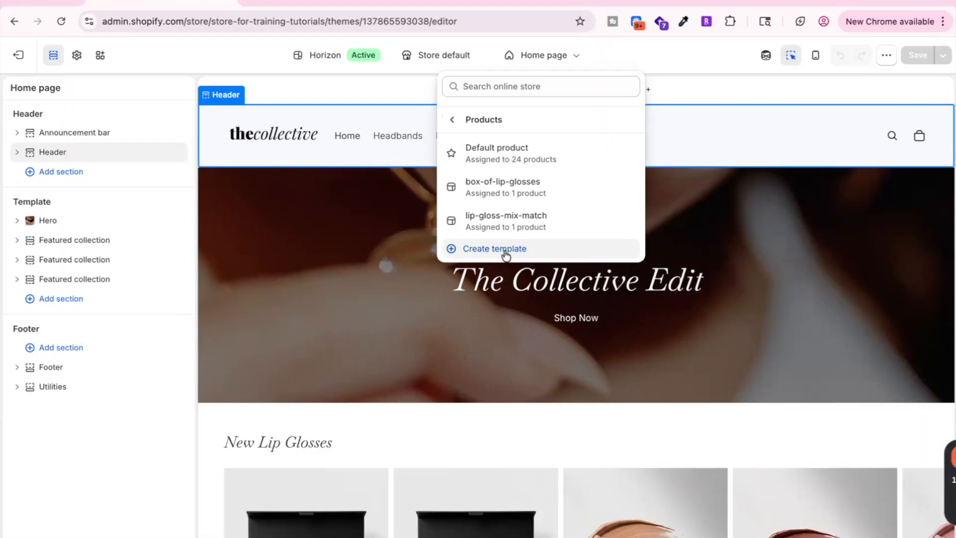
left_click(505, 247)
left_click(422, 303)
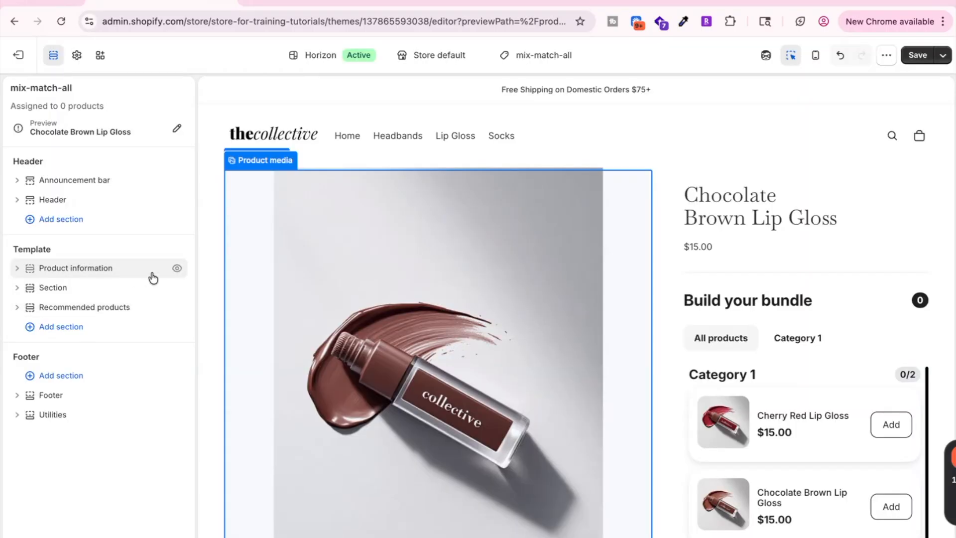
- Hide the Product information and Recommended products sections, and add the Mix & Match (Expanded) app block to the template's empty section
left_click(177, 268)
left_click(177, 307)
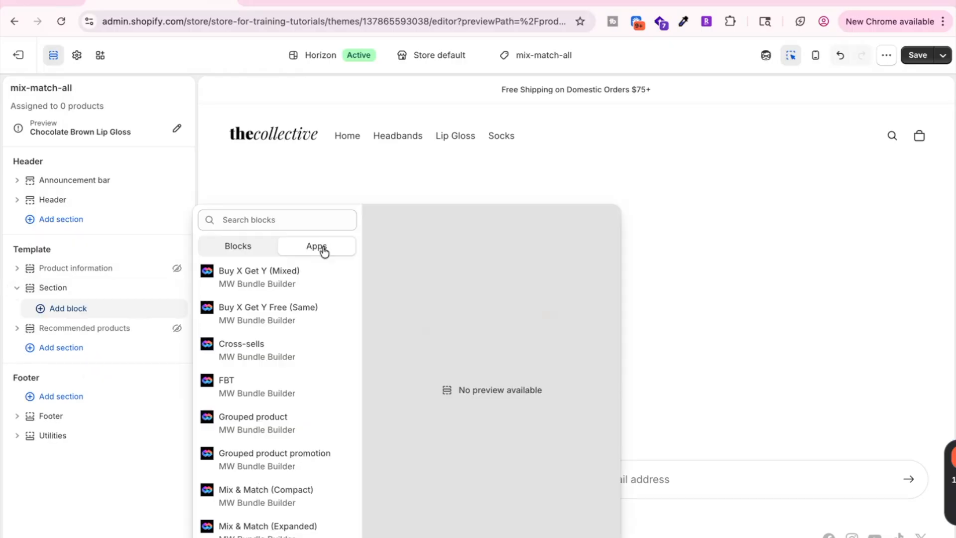
scroll(305, 341, "down", 3)
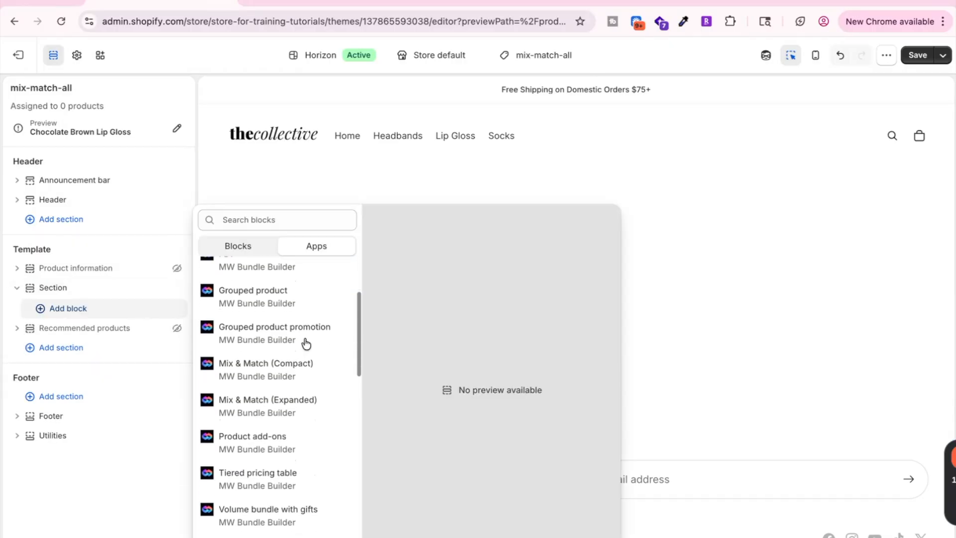
left_click(277, 412)
left_click(919, 56)
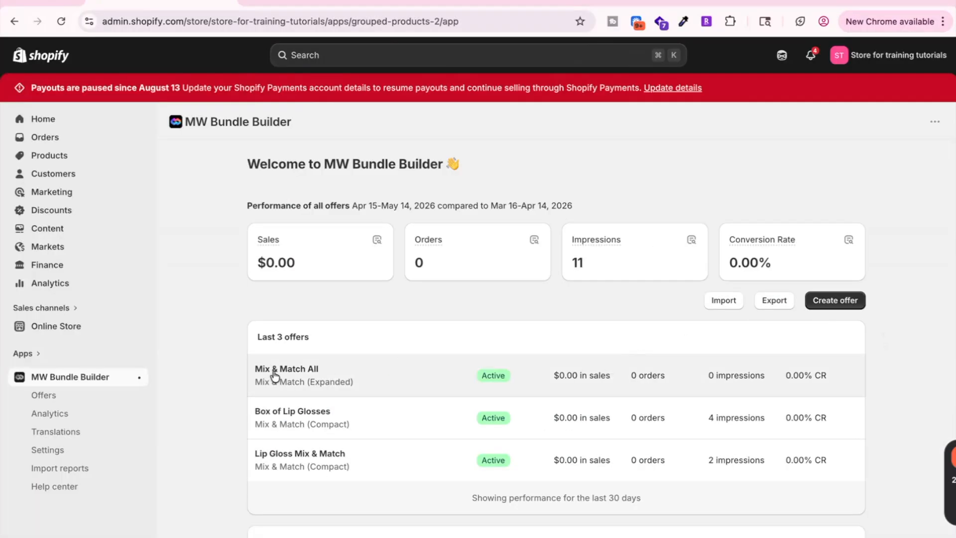
- Open the Mix & Match All offer's product in Shopify, assign it the mix-match-all theme template and preview it
left_click(292, 369)
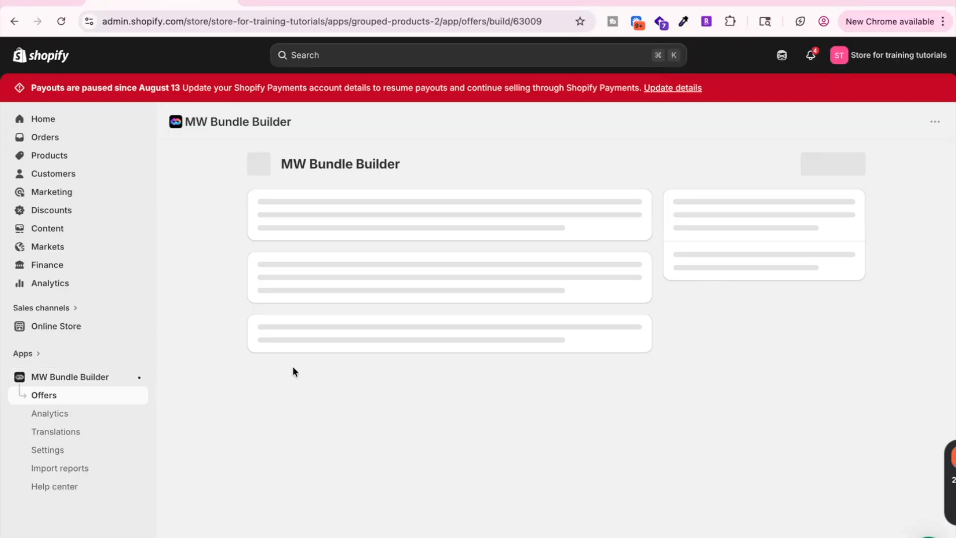
scroll(670, 376, "down", 2)
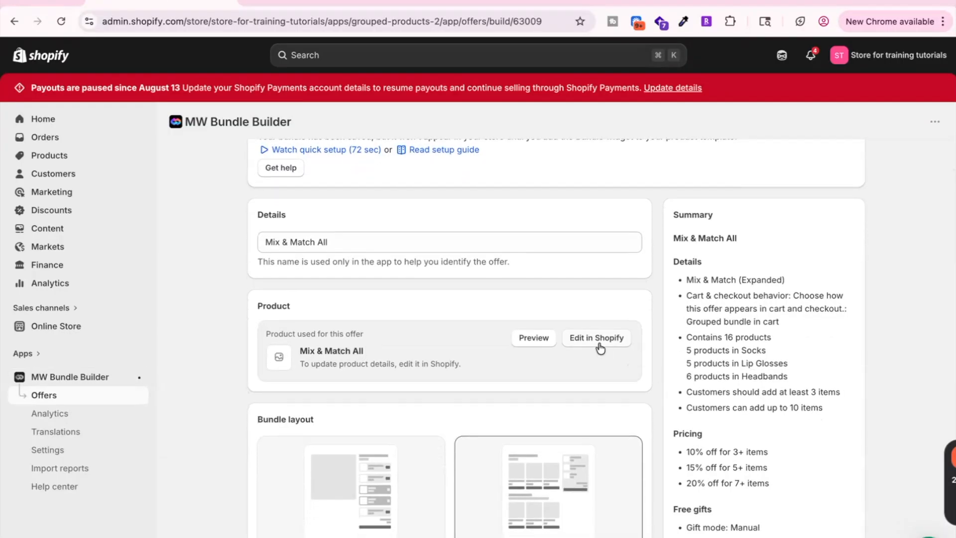
left_click(600, 346)
scroll(667, 353, "down", 5)
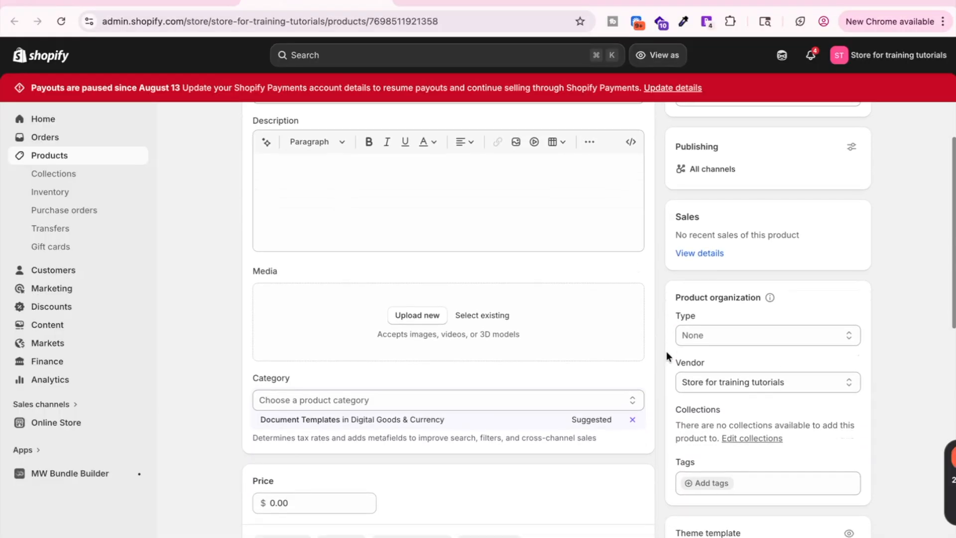
left_click(727, 386)
left_click(731, 433)
scroll(727, 438, "up", 5)
left_click(668, 121)
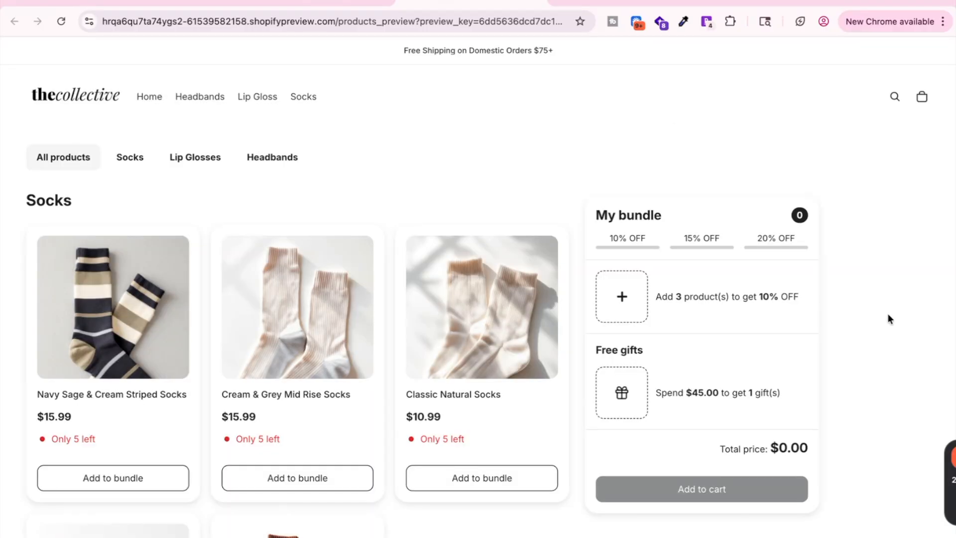
- Examine the bundle on the product preview page, viewing the full listing and the Socks, Lip Glosses and Headbands categories separately
scroll(887, 312, "down", 3)
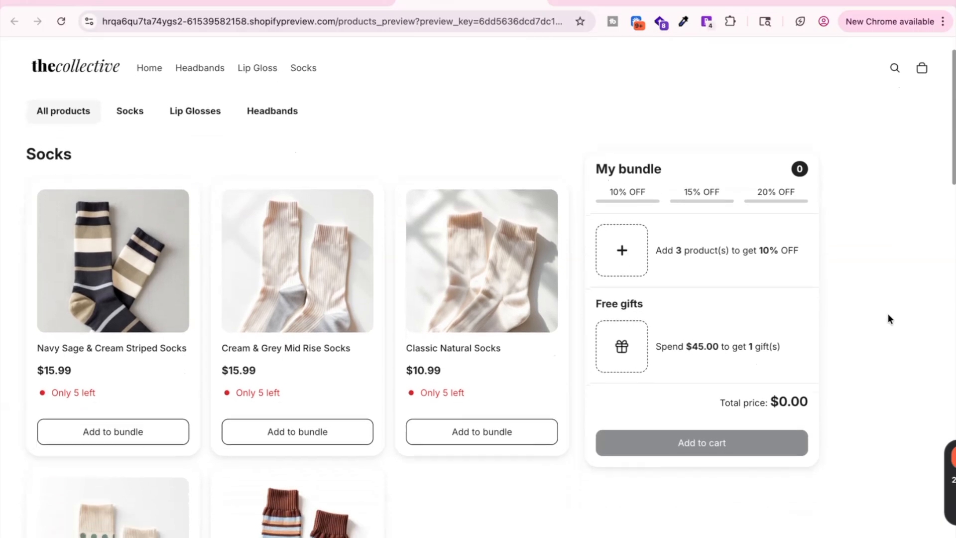
scroll(887, 313, "down", 10)
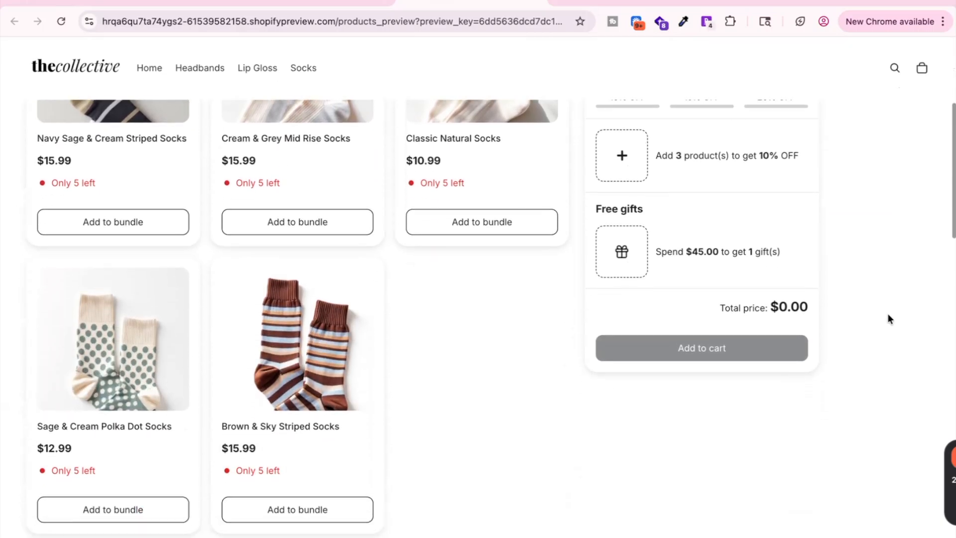
scroll(889, 316, "down", 12)
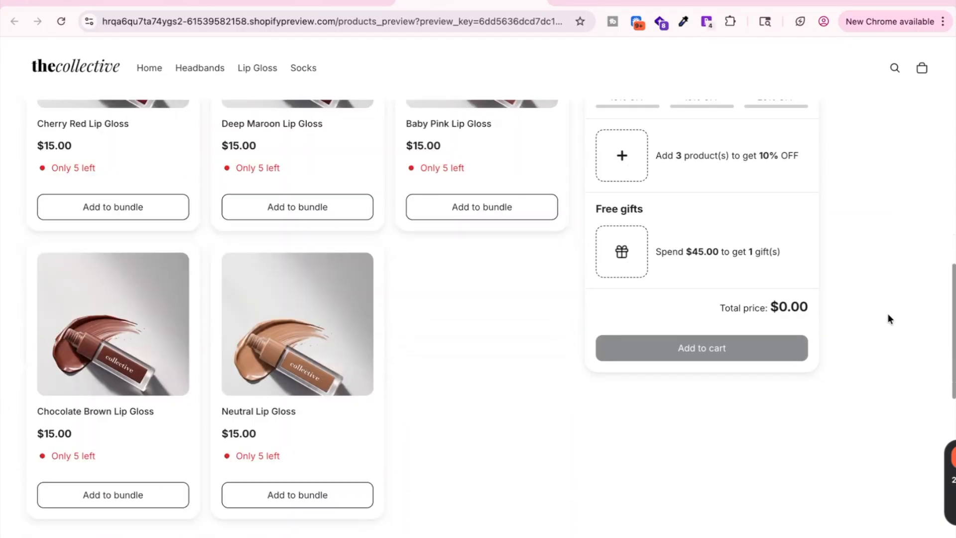
scroll(889, 319, "down", 14)
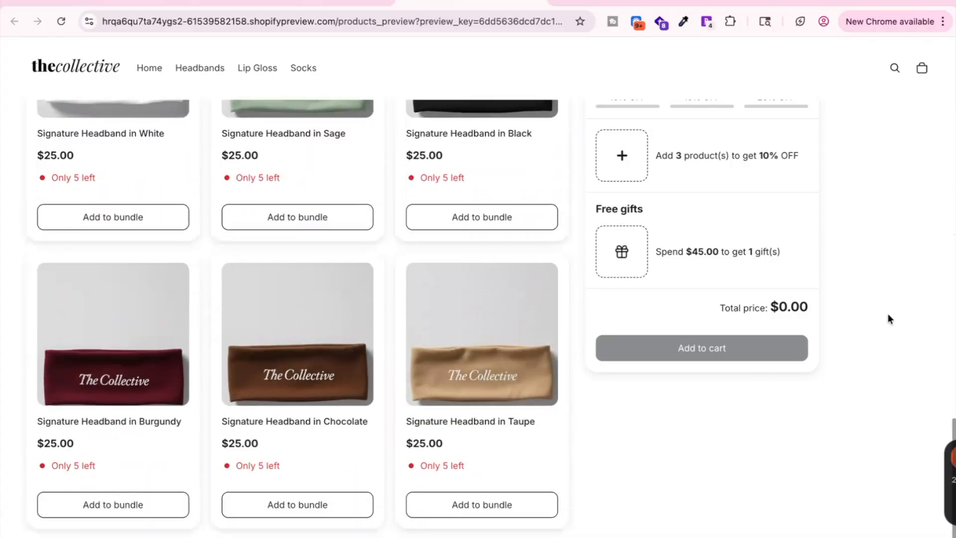
scroll(888, 318, "up", 20)
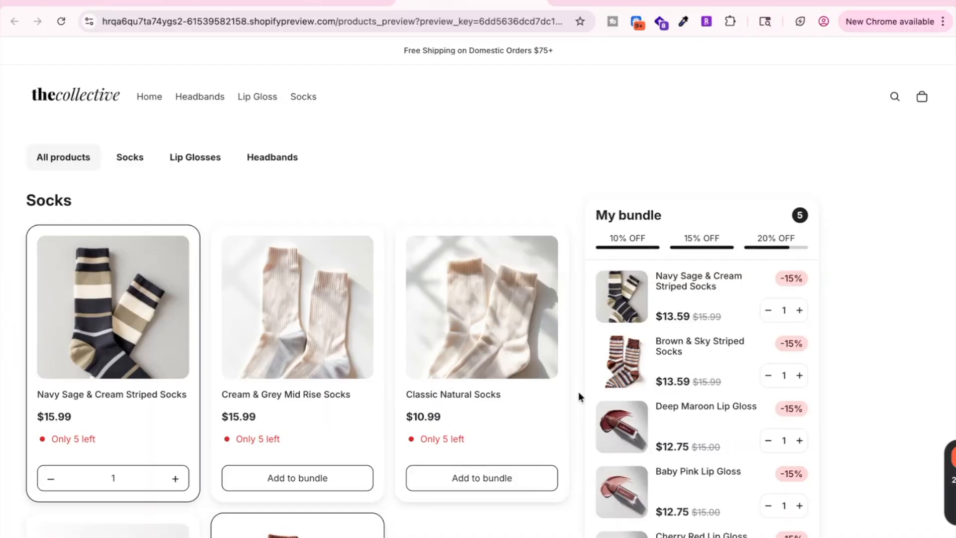
left_click(130, 163)
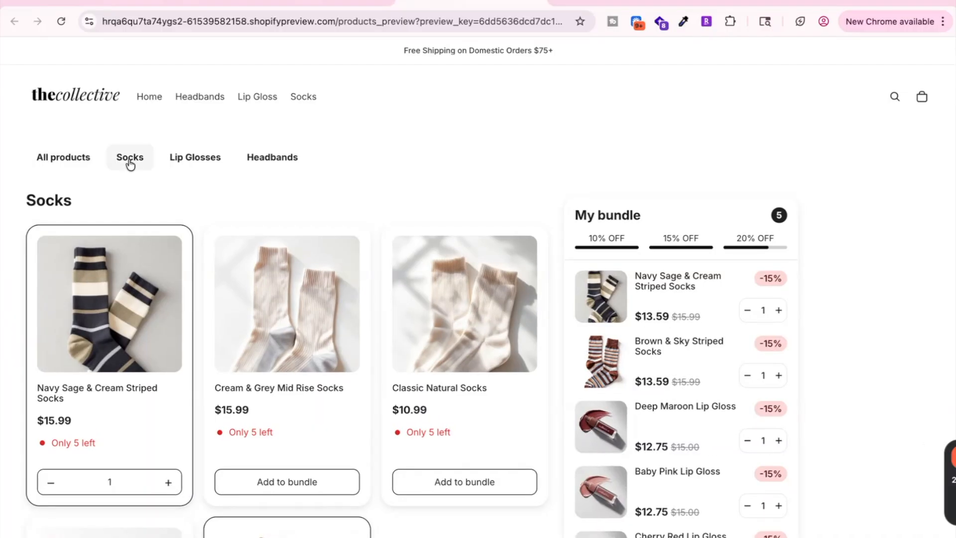
left_click(194, 159)
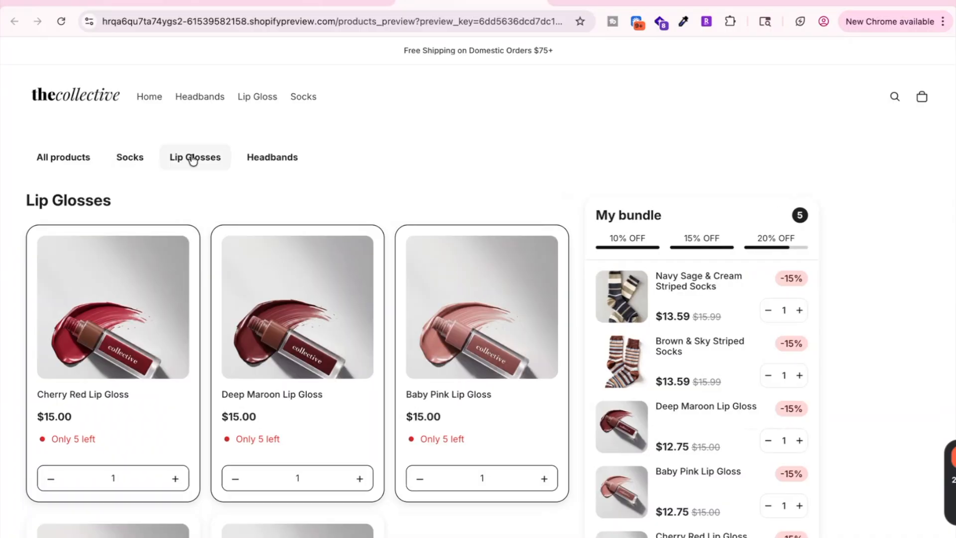
left_click(272, 159)
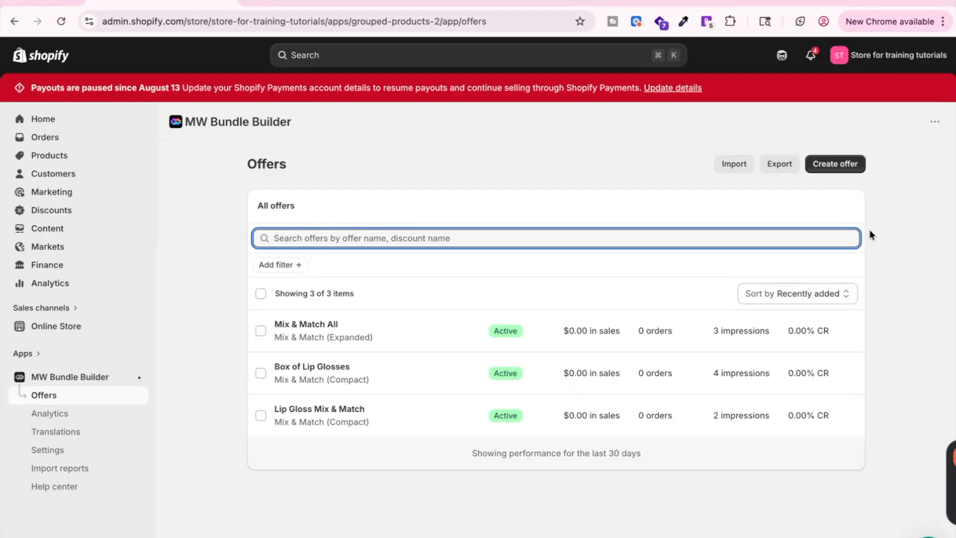
- Create a new Mix & Match (Expanded) offer of the Build a Box variant and name it "Box of All"
left_click(843, 169)
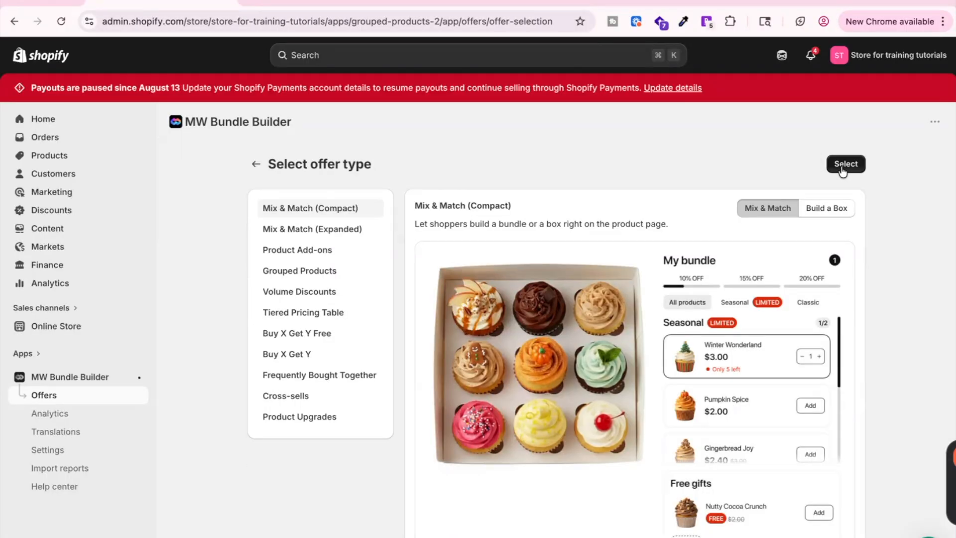
left_click(353, 232)
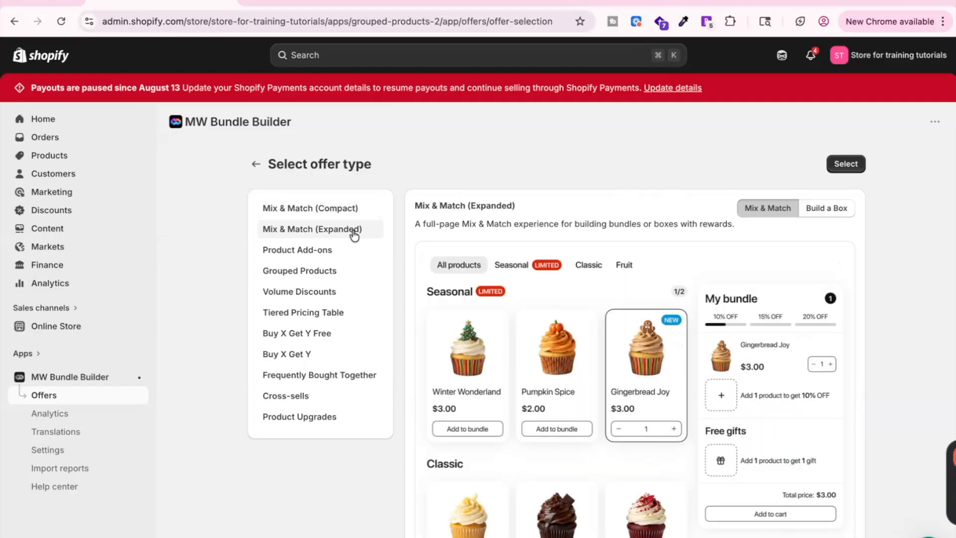
left_click(828, 214)
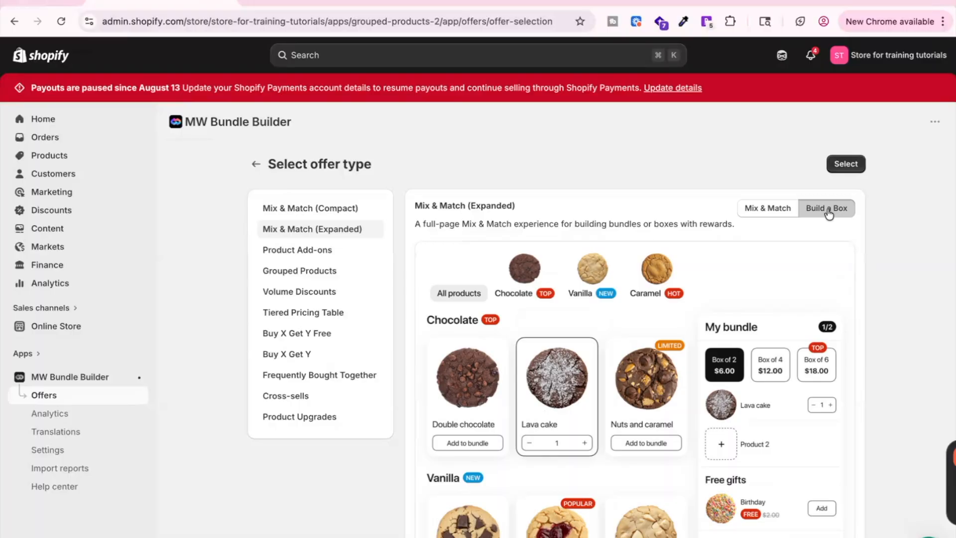
left_click(848, 162)
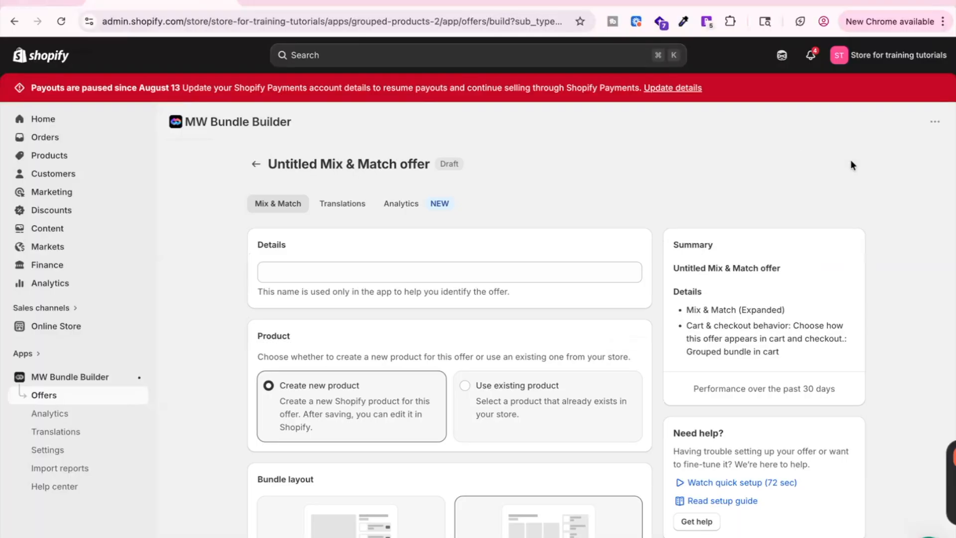
left_click(450, 273)
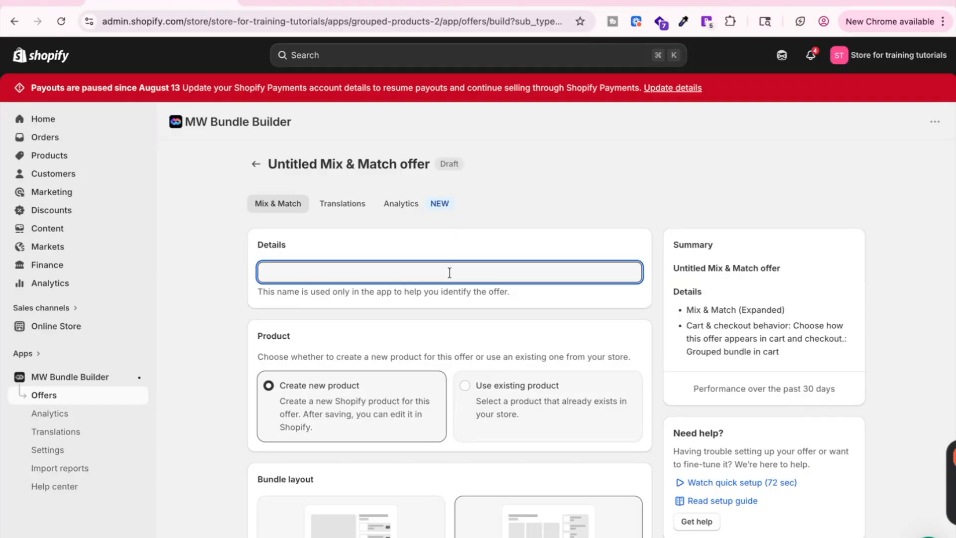
type("Box of All")
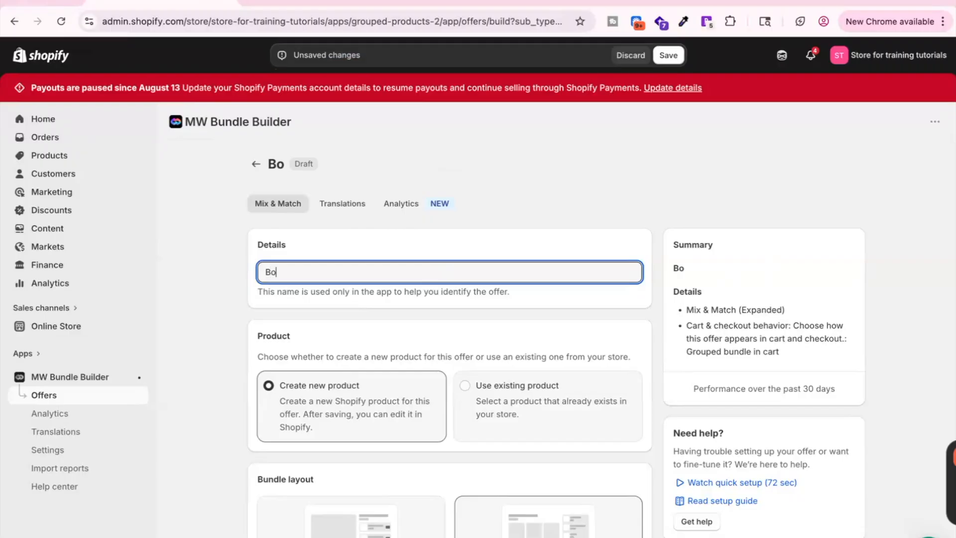
- Set the offer's quantity control to Quantity as option (Boxes), keeping the Expanded bundle layout
scroll(667, 322, "down", 3)
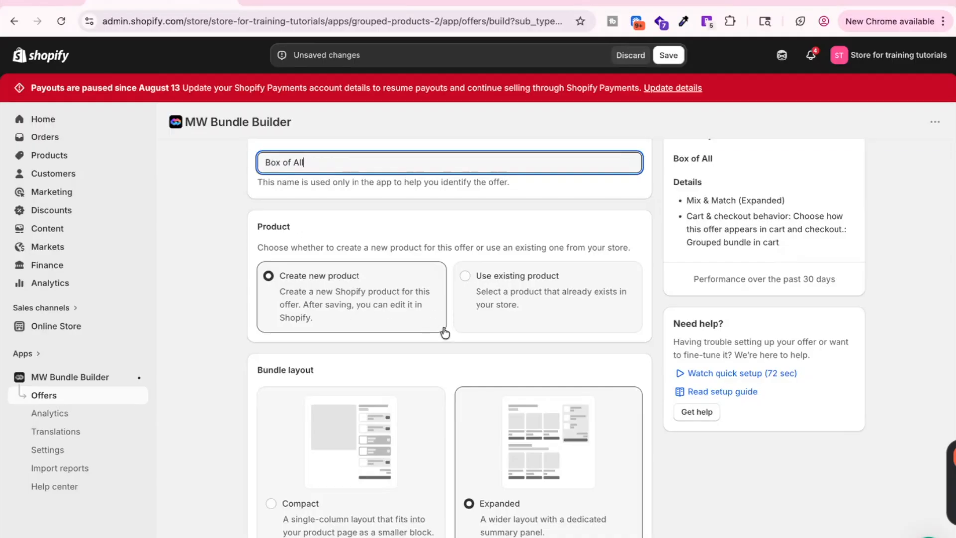
scroll(656, 360, "down", 4)
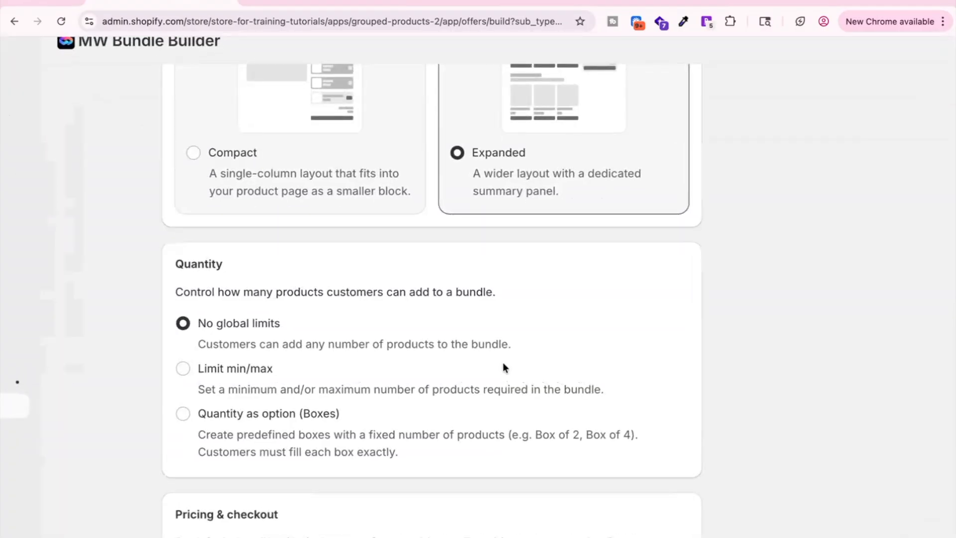
scroll(503, 363, "left", 1)
scroll(502, 364, "down", 1)
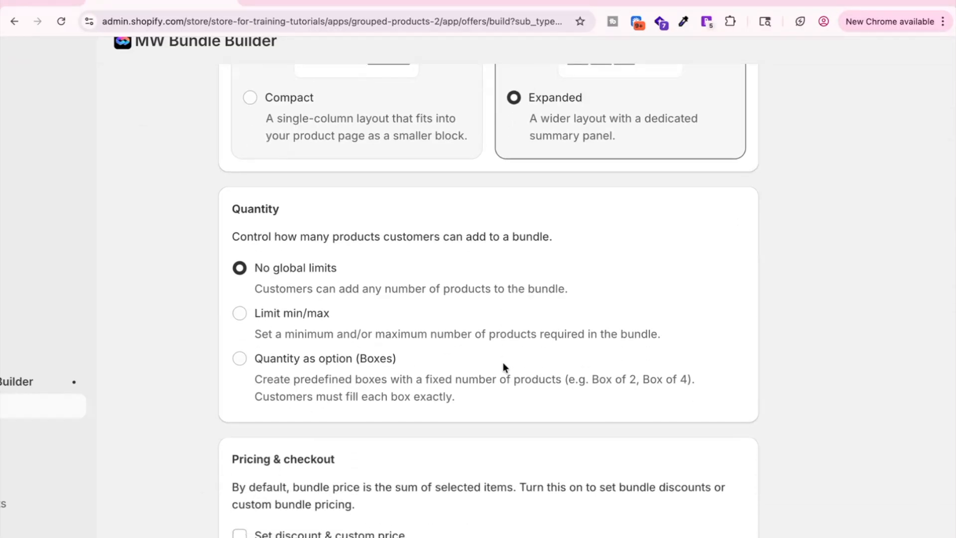
left_click(239, 359)
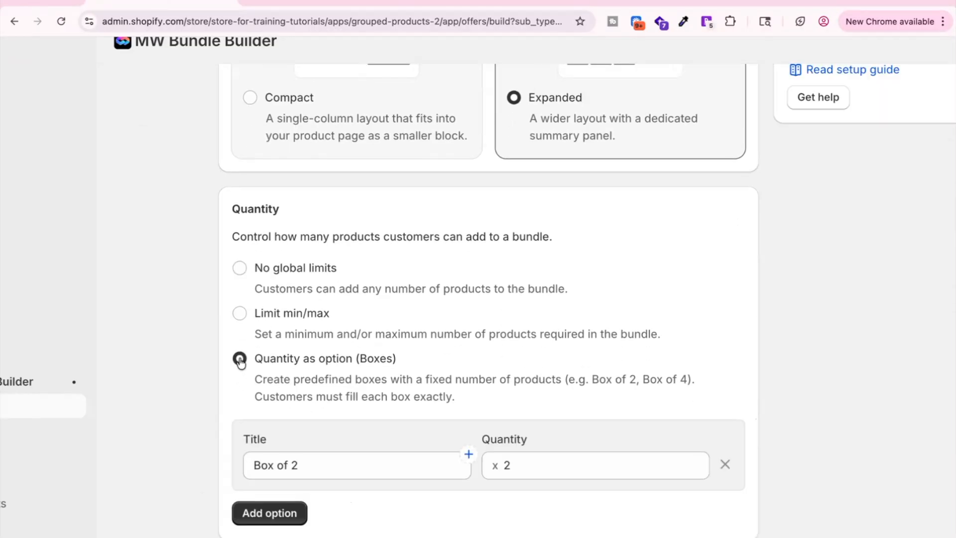
scroll(656, 329, "down", 2)
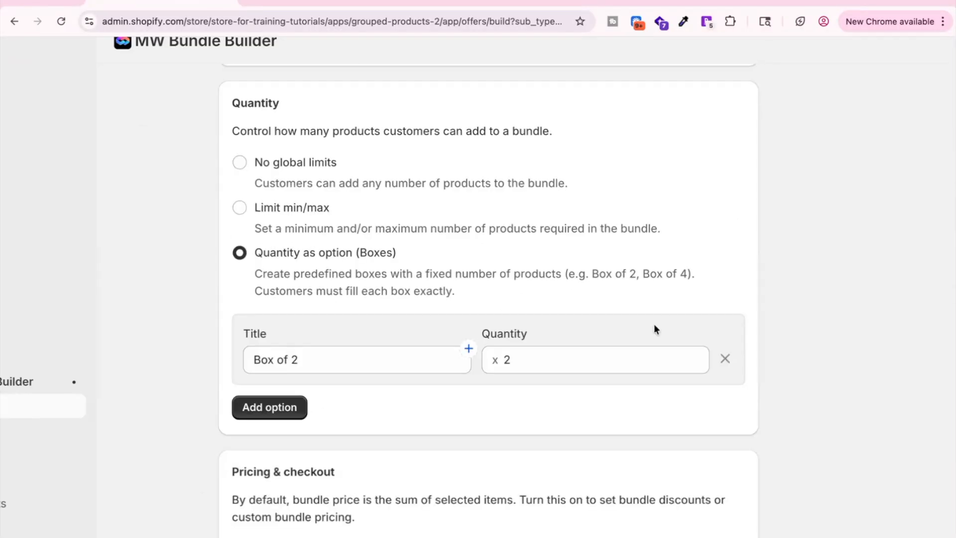
- Define three box options titled "Box of 3", "Box of 6" and "Box of 8" with quantities 3, 6 and 8
left_click(315, 358)
key("BackSpace")
type("3")
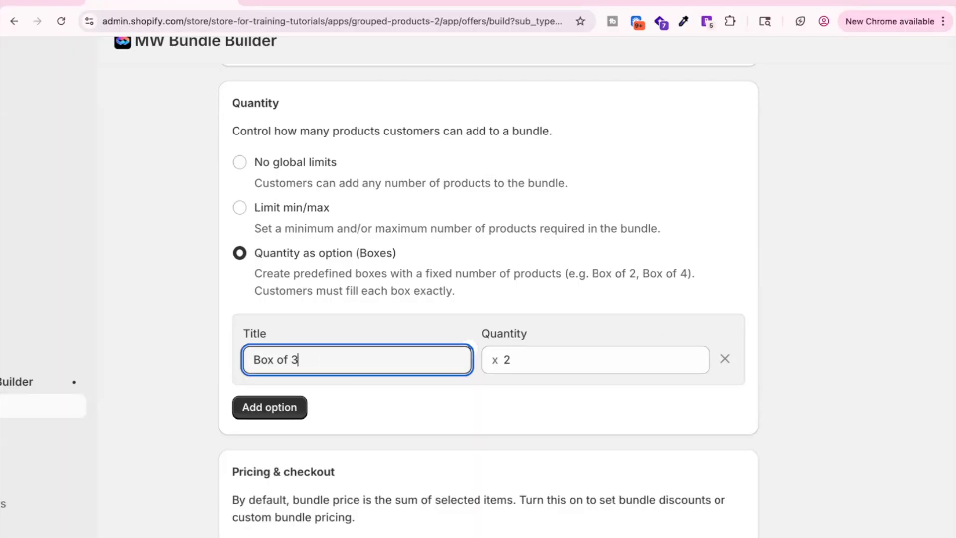
key("Return")
type("6")
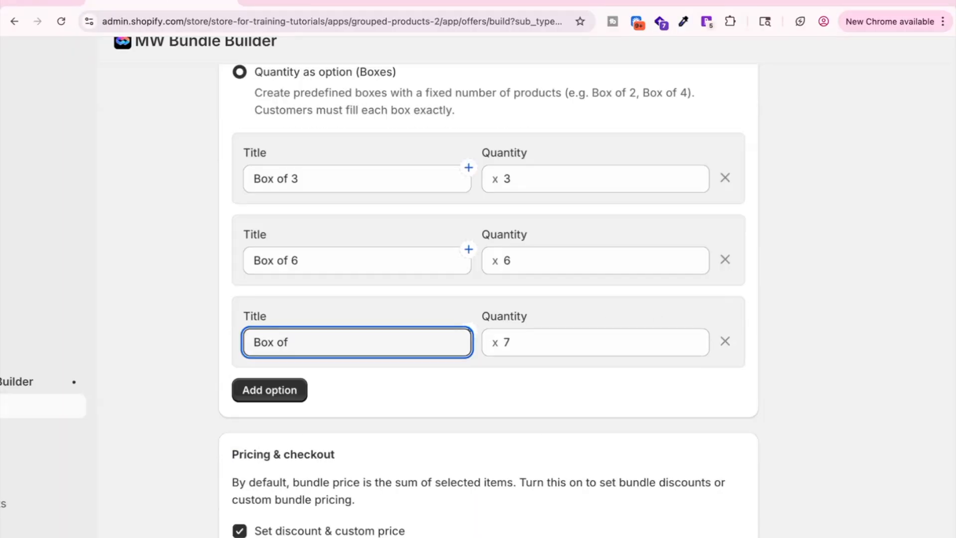
type("8")
scroll(715, 406, "down", 3)
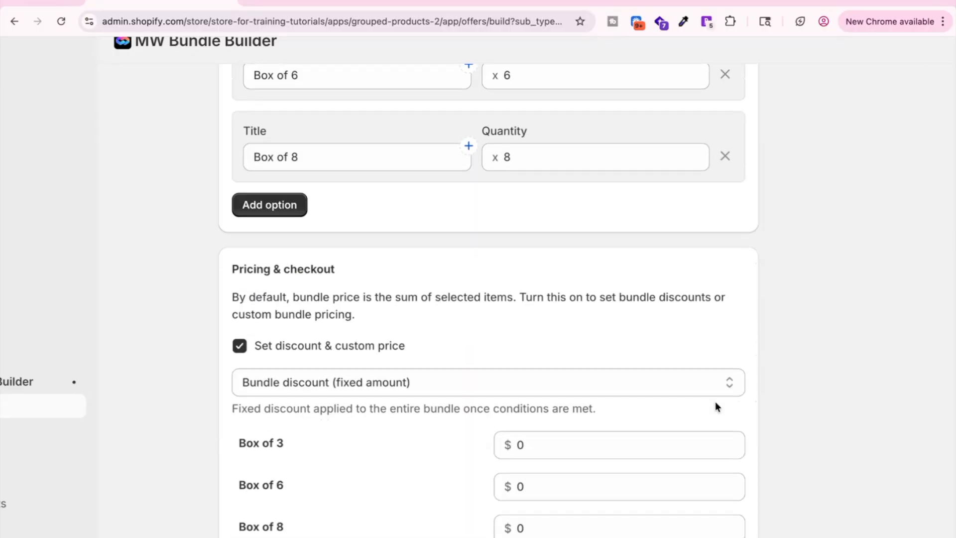
- Change the offer's discount and custom price type to Bundle price
scroll(715, 403, "down", 3)
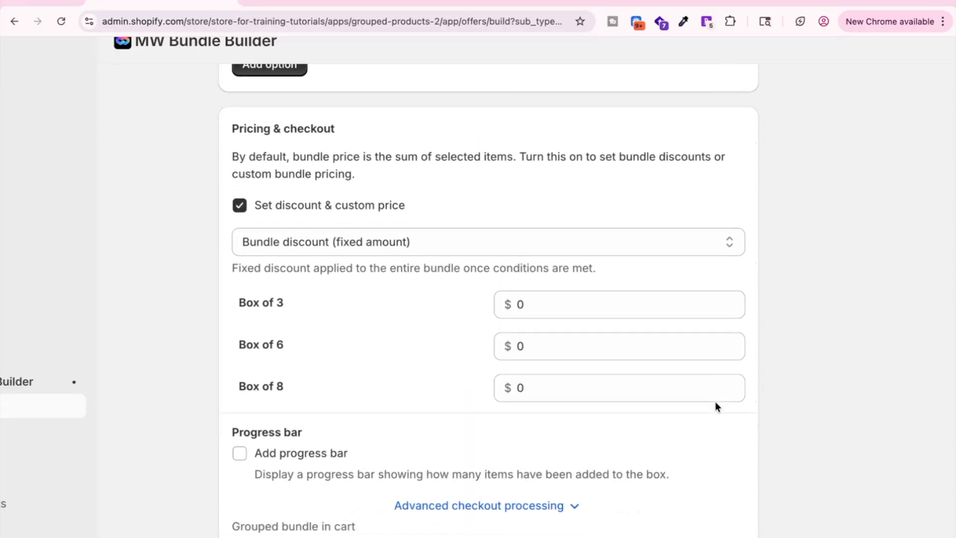
left_click(369, 243)
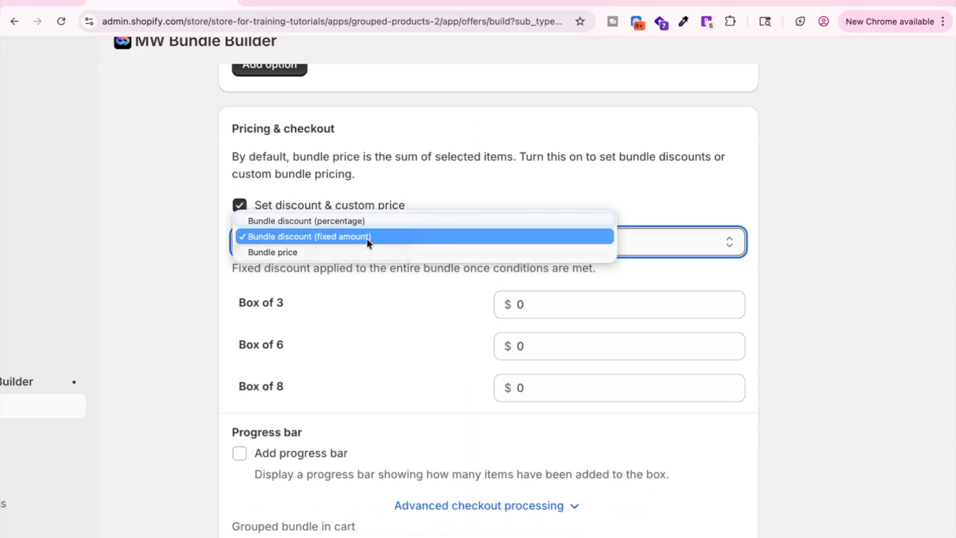
left_click(363, 252)
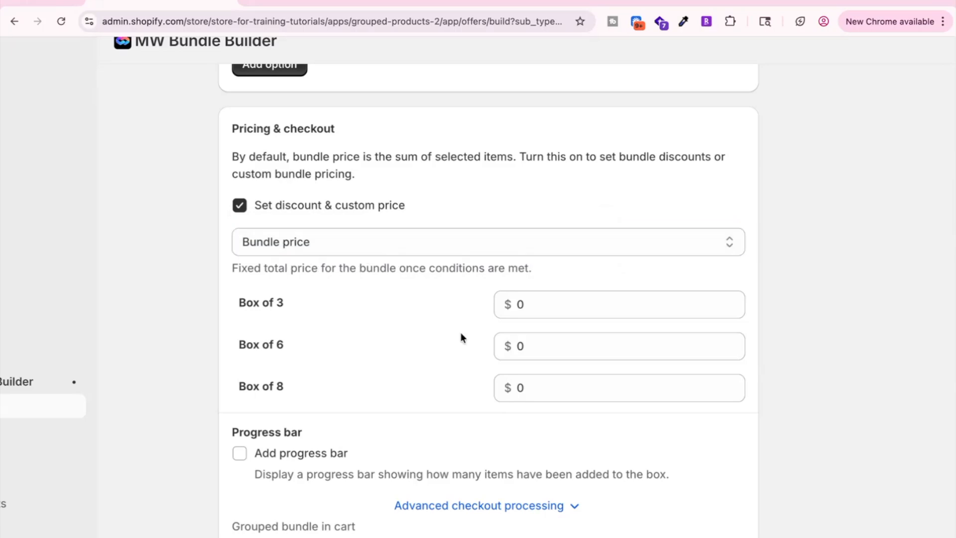
- Price Box of 3 at $39.99, Box of 6 at $59.99 and Box of 8 at $69.99, and enable the progress bar
left_click(536, 305)
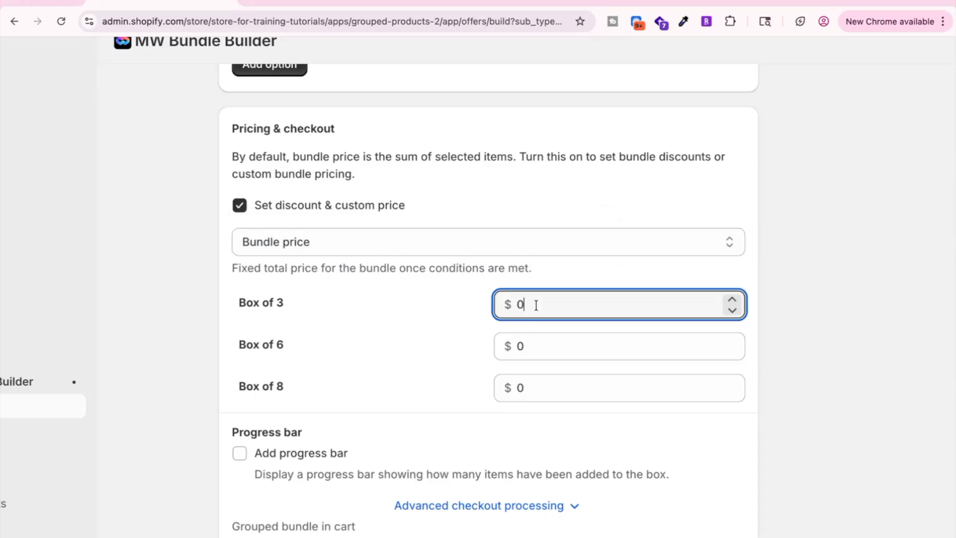
key("BackSpace")
type("39.99")
left_click(545, 350)
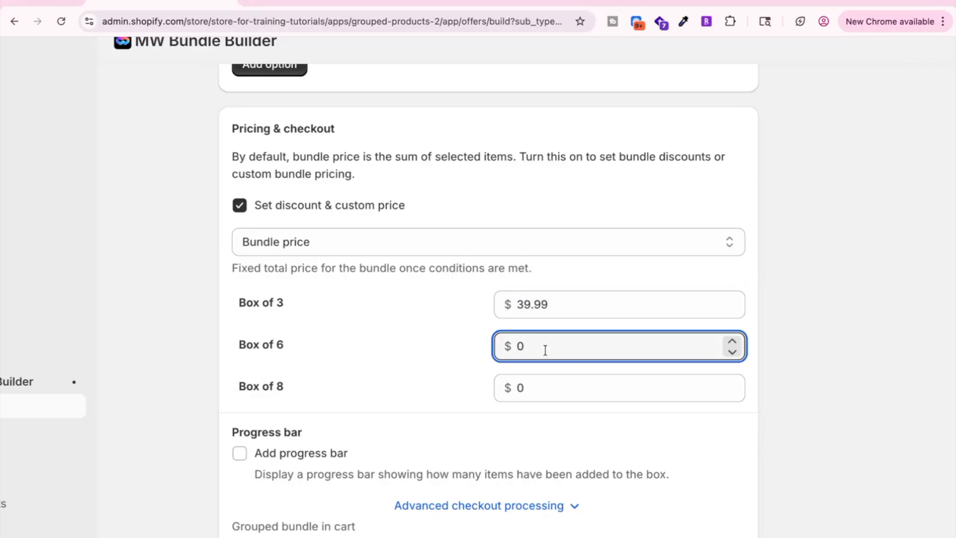
key("BackSpace")
type("59.99")
left_click(557, 390)
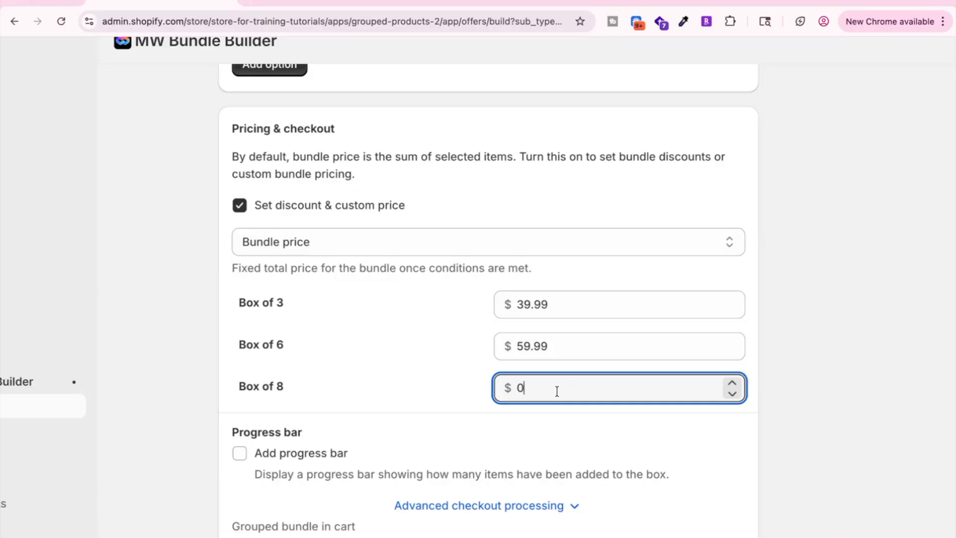
key("BackSpace")
type("69.99")
scroll(440, 397, "down", 2)
left_click(242, 338)
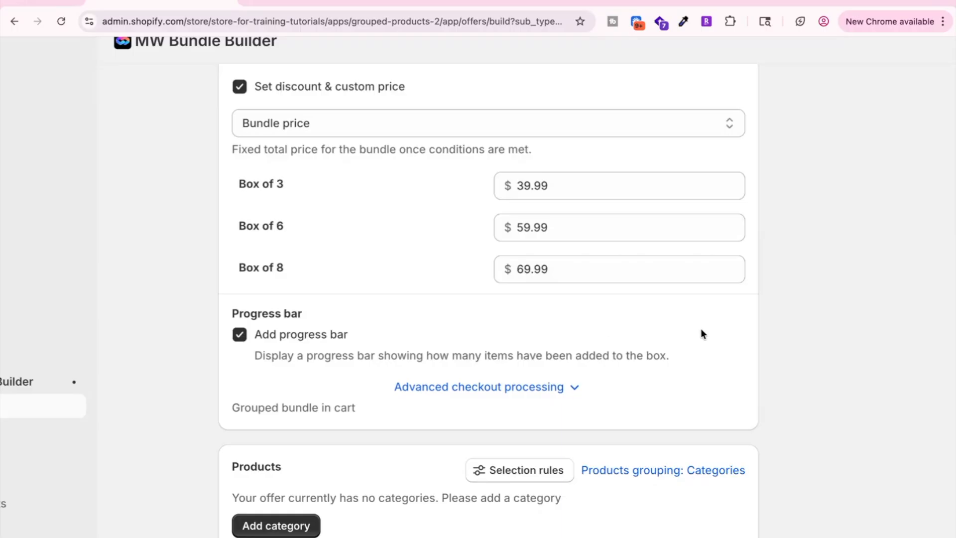
- Add a product category named "Socks" and fill it with the Socks collection
scroll(716, 378, "down", 5)
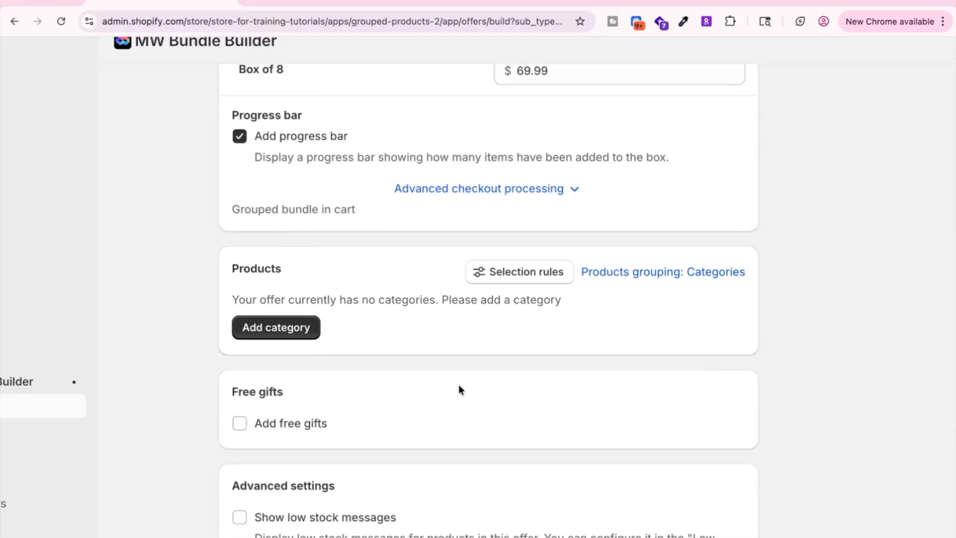
left_click(269, 330)
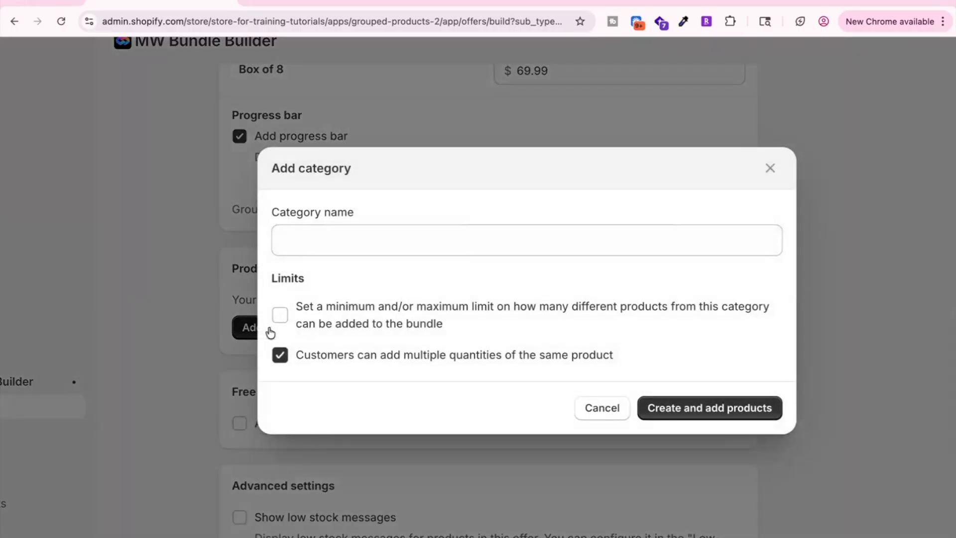
left_click(350, 242)
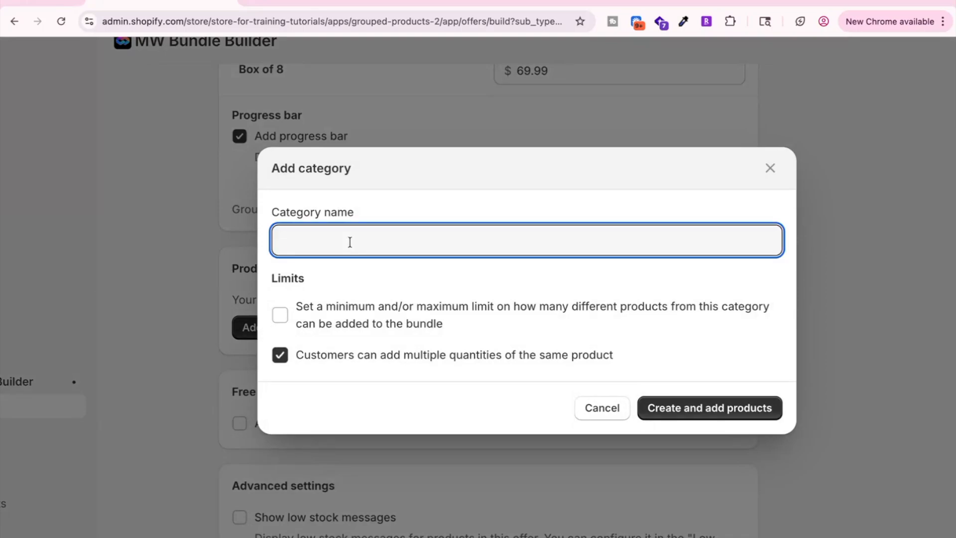
type("Socks")
left_click(709, 418)
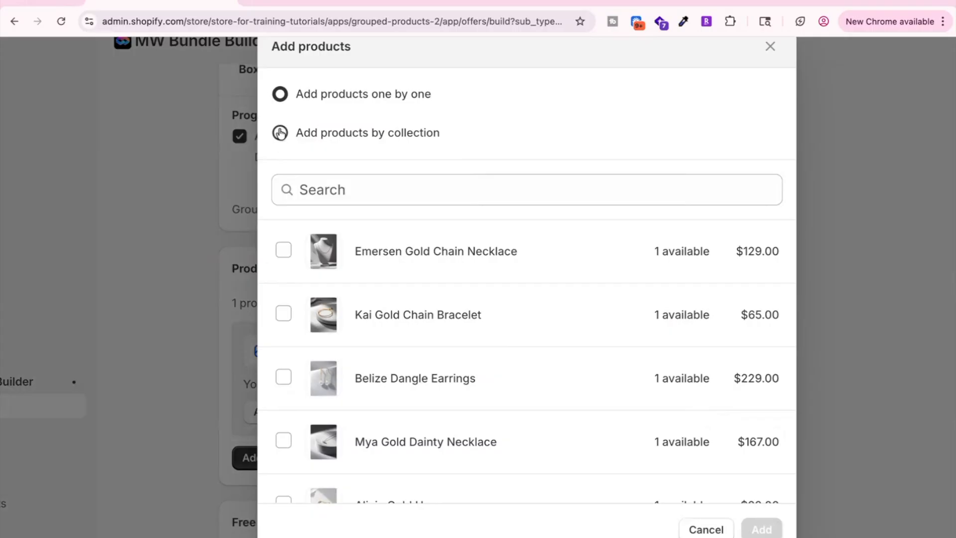
left_click(280, 133)
left_click(450, 330)
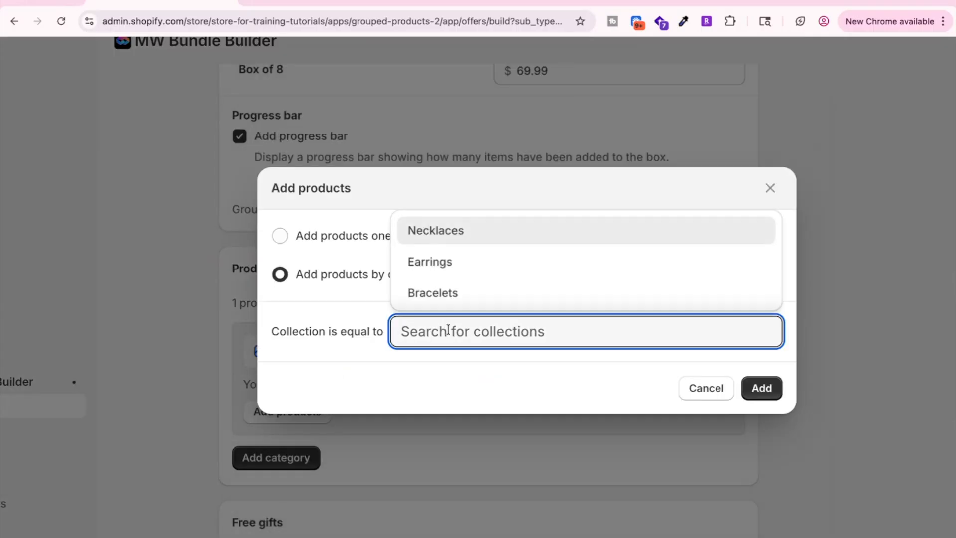
type("sock")
left_click(762, 387)
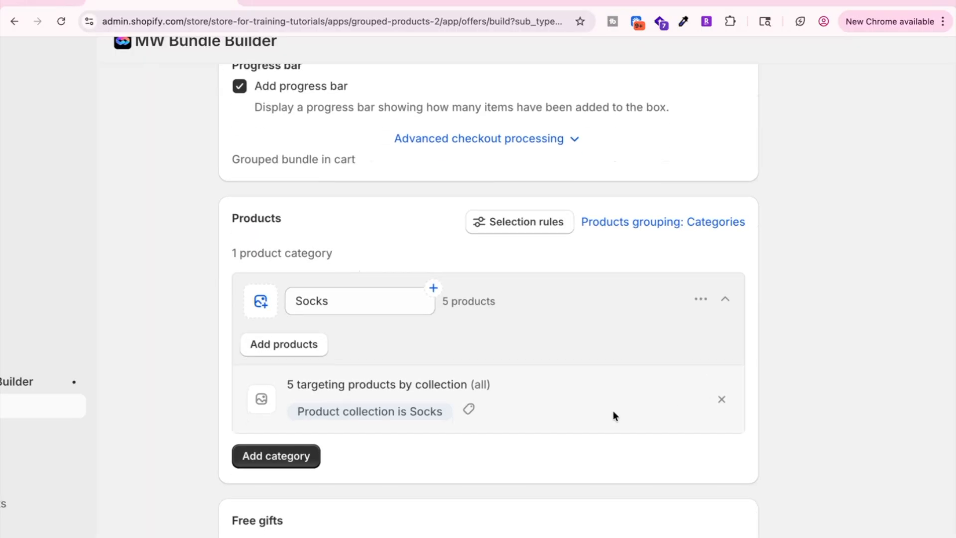
- Add a second category named "Lip Glosses" and fill it with the lip gloss products
left_click(287, 461)
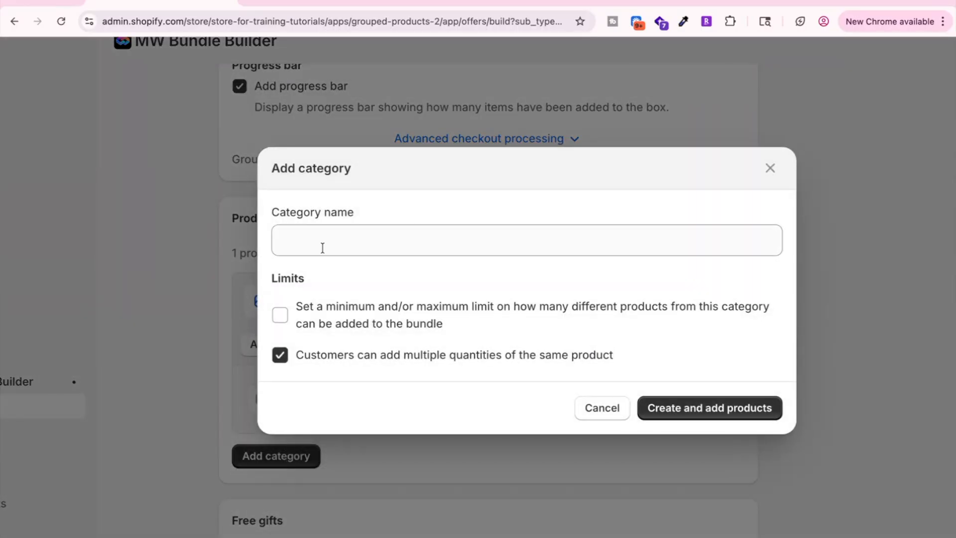
left_click(322, 244)
type("Lip")
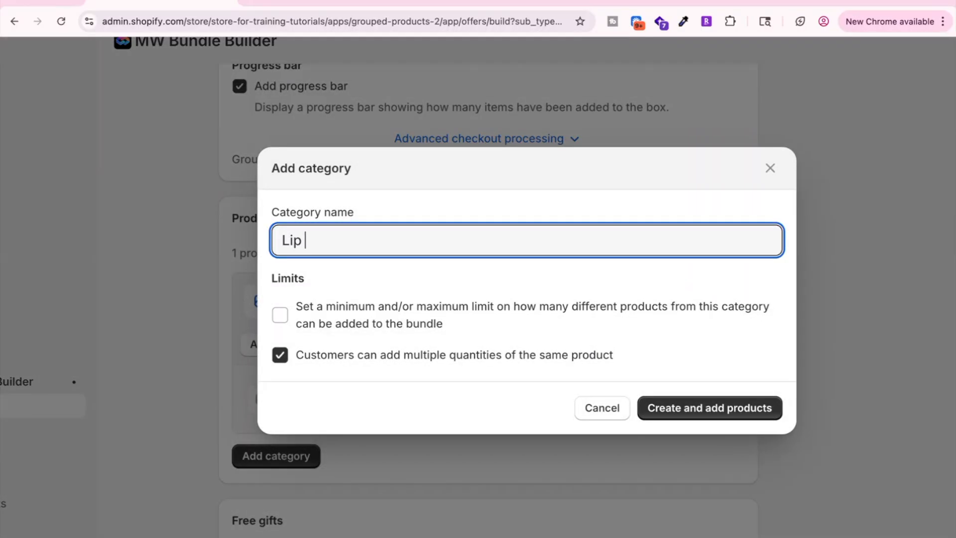
key("Return")
left_click(374, 189)
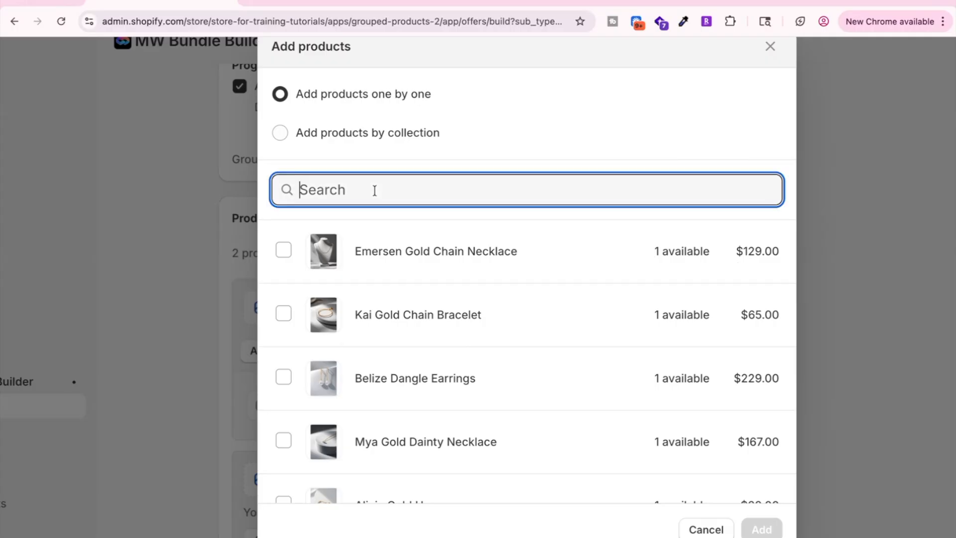
type("lip glosses")
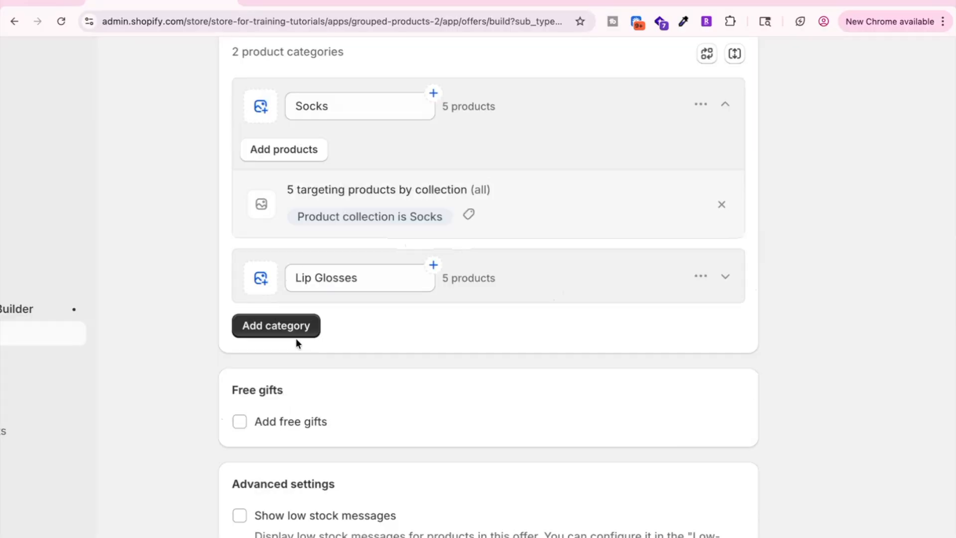
- Add a third category named "Headbands" and fill it with the Headbands collection
left_click(296, 332)
left_click(334, 177)
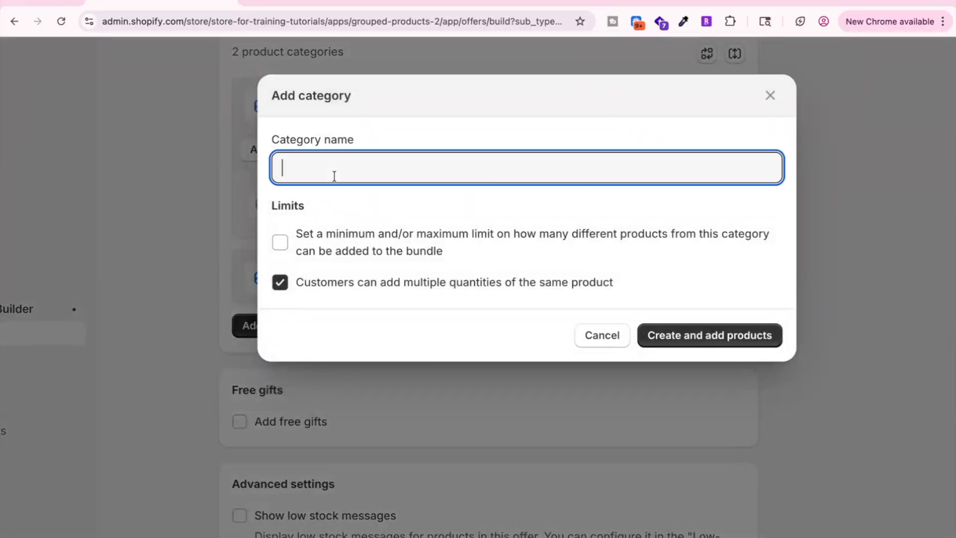
type("Hea")
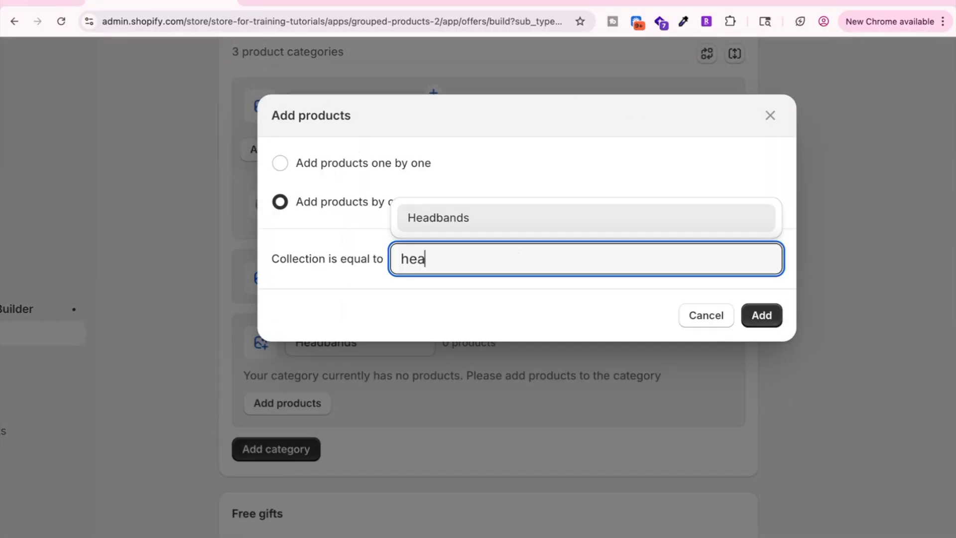
type("d")
left_click(509, 214)
left_click(760, 319)
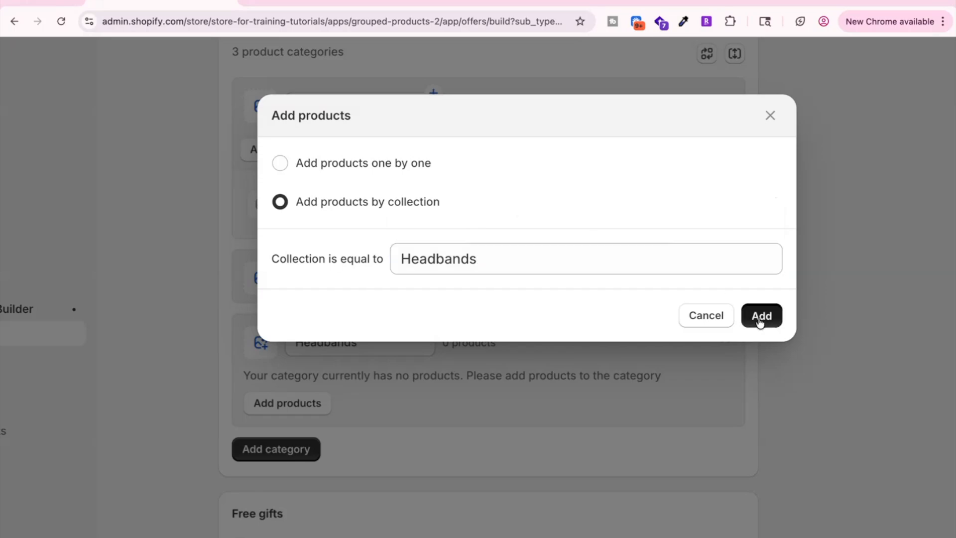
- Enable free gifts and add the Signature Headband in White as the gift for Box of 8
scroll(760, 323, "down", 3)
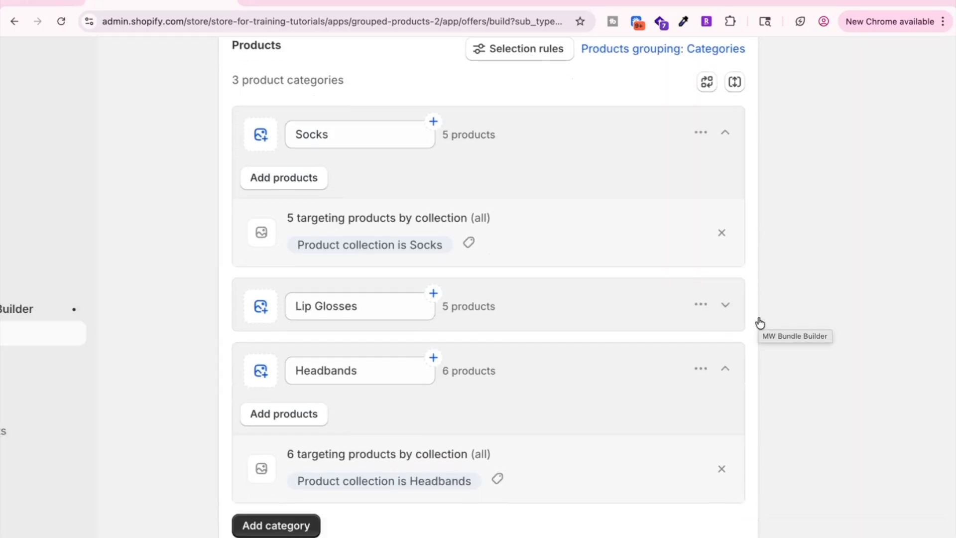
scroll(758, 323, "down", 5)
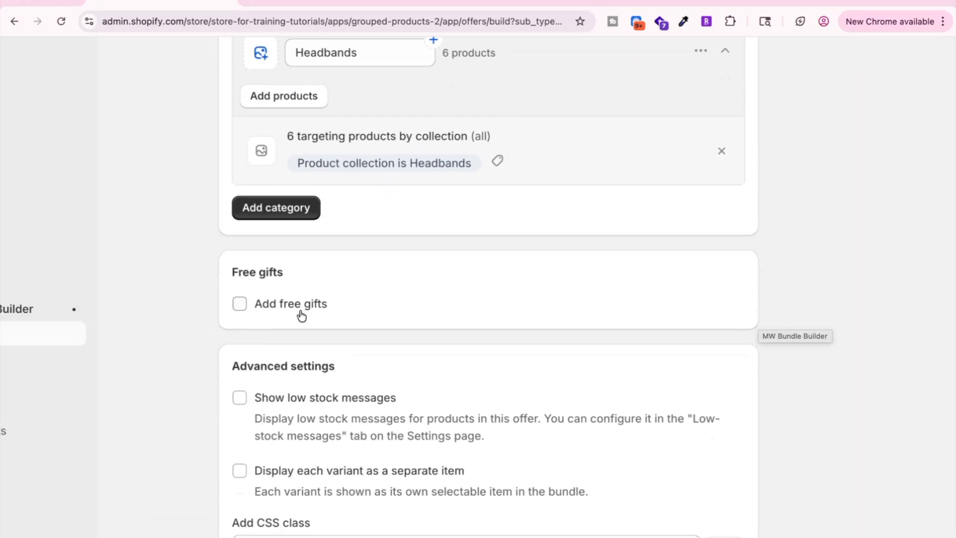
left_click(239, 305)
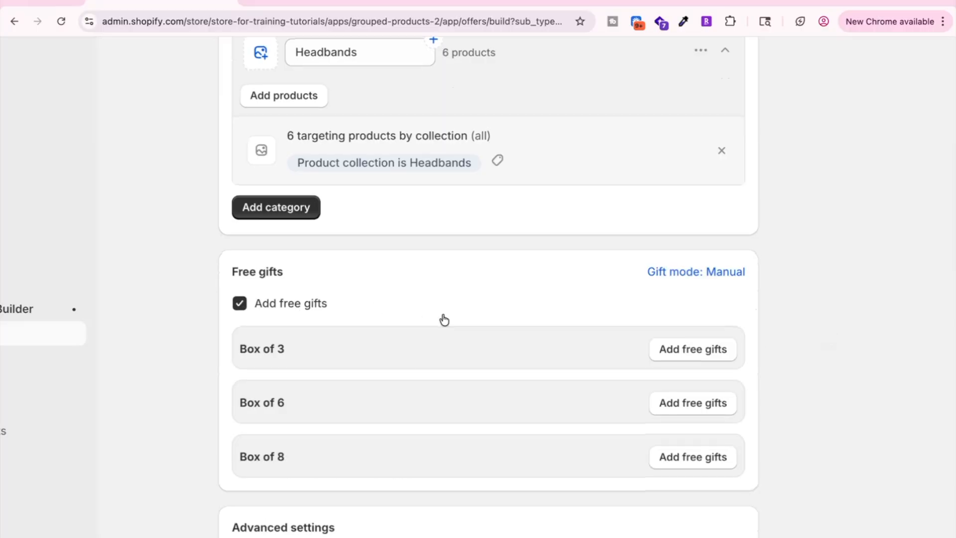
scroll(443, 320, "down", 2)
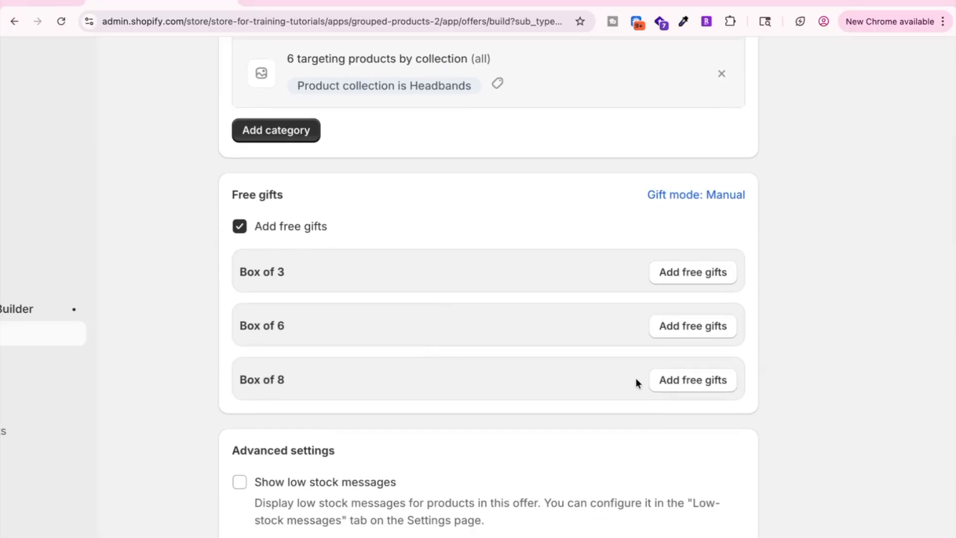
left_click(701, 384)
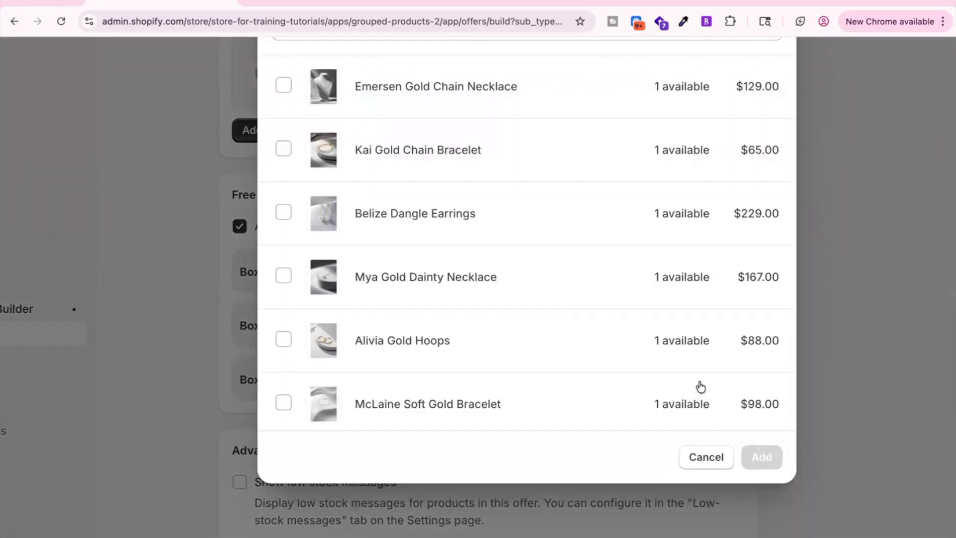
type("w")
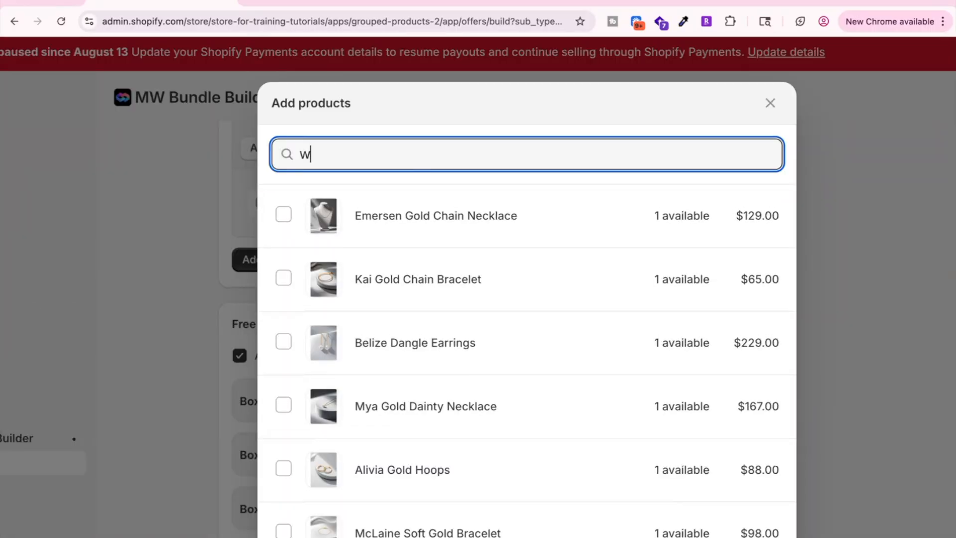
type("hite")
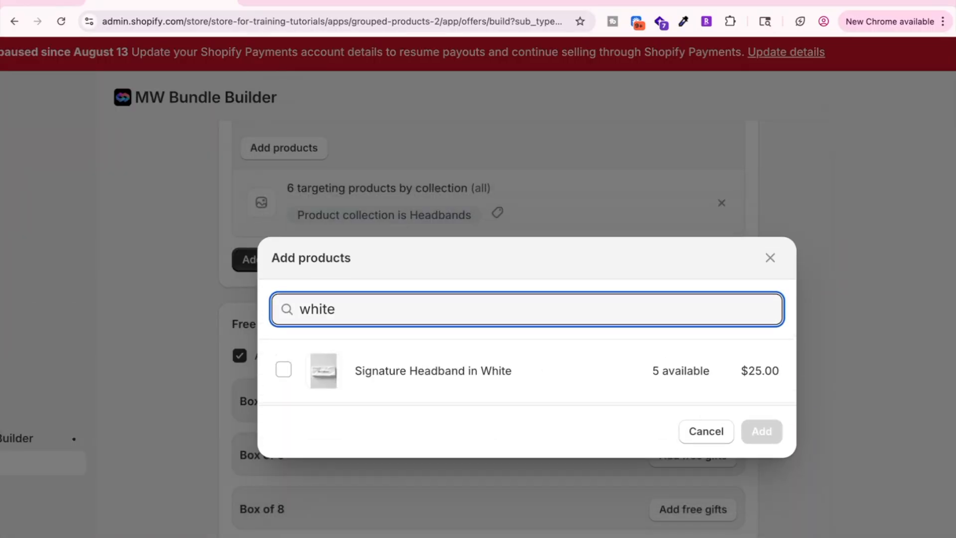
left_click(284, 371)
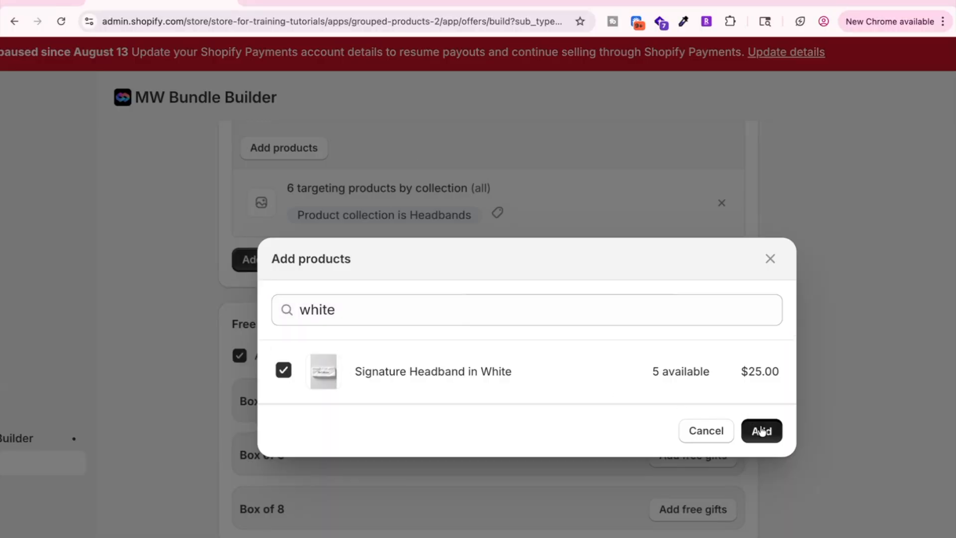
left_click(762, 430)
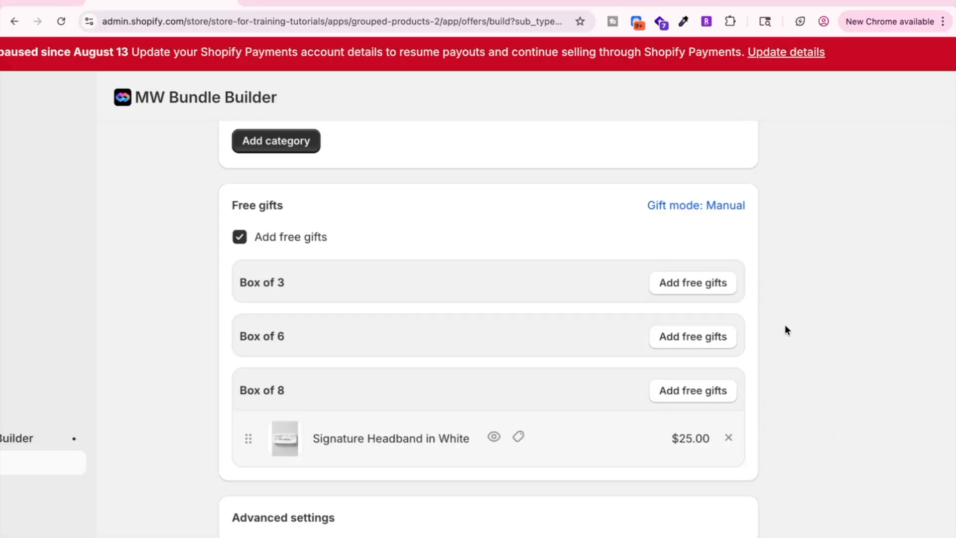
- Turn on low stock messages for the offer and save it
scroll(784, 325, "down", 1)
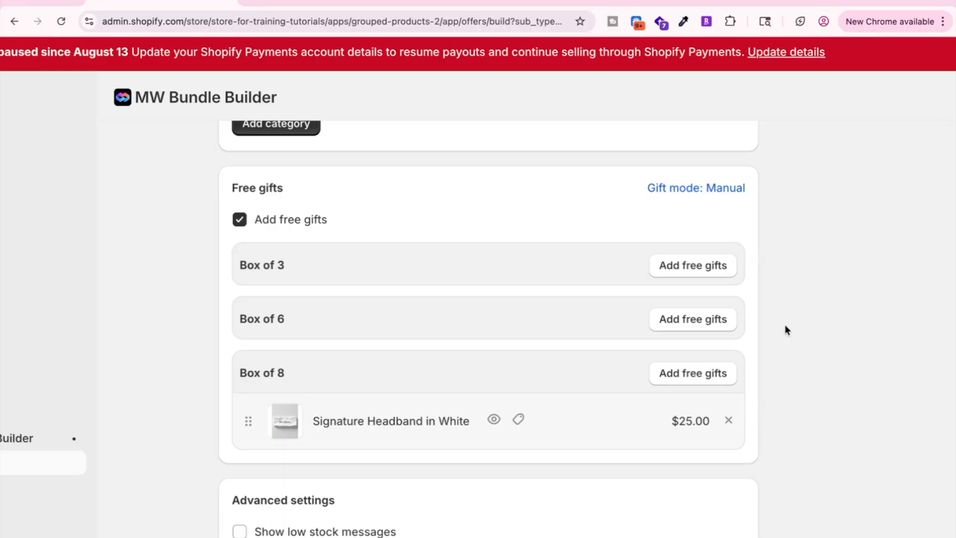
scroll(785, 325, "down", 1)
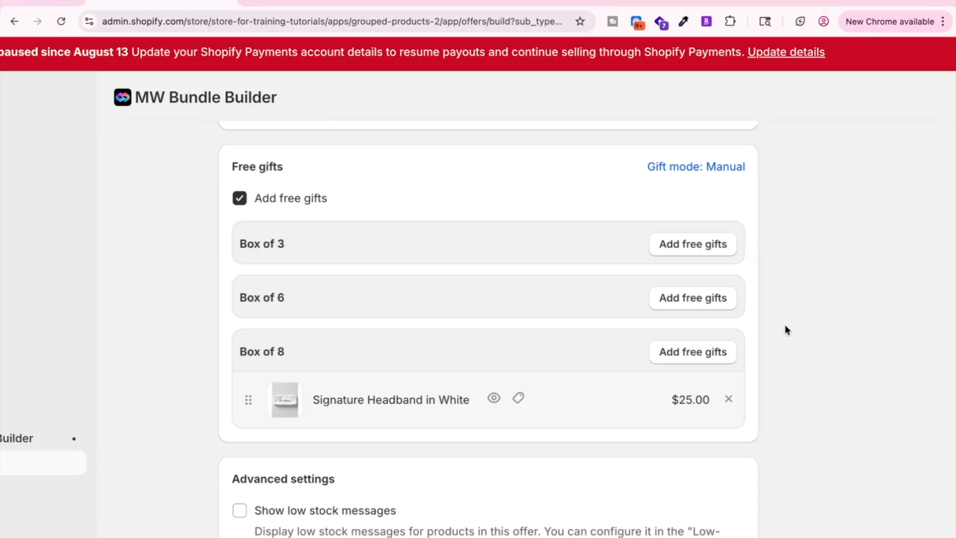
scroll(785, 325, "down", 3)
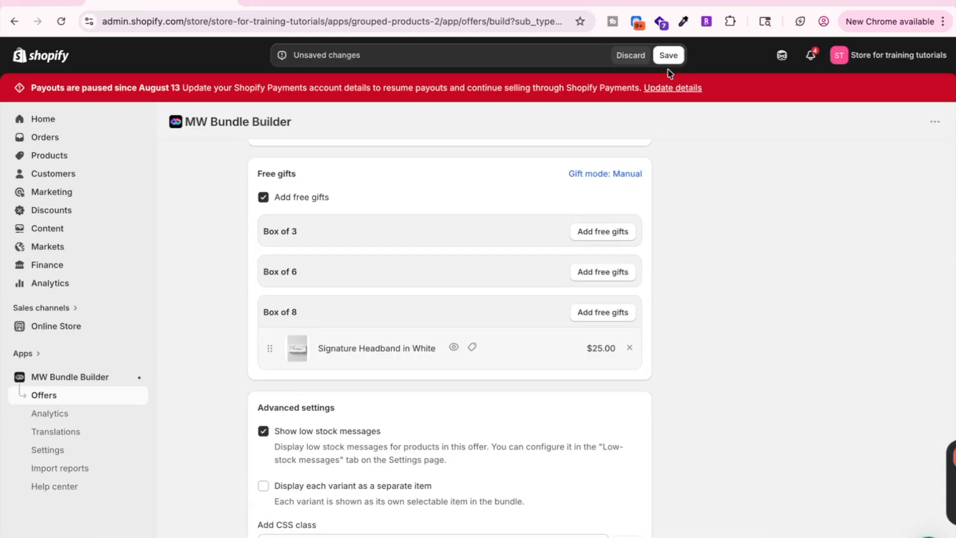
left_click(669, 55)
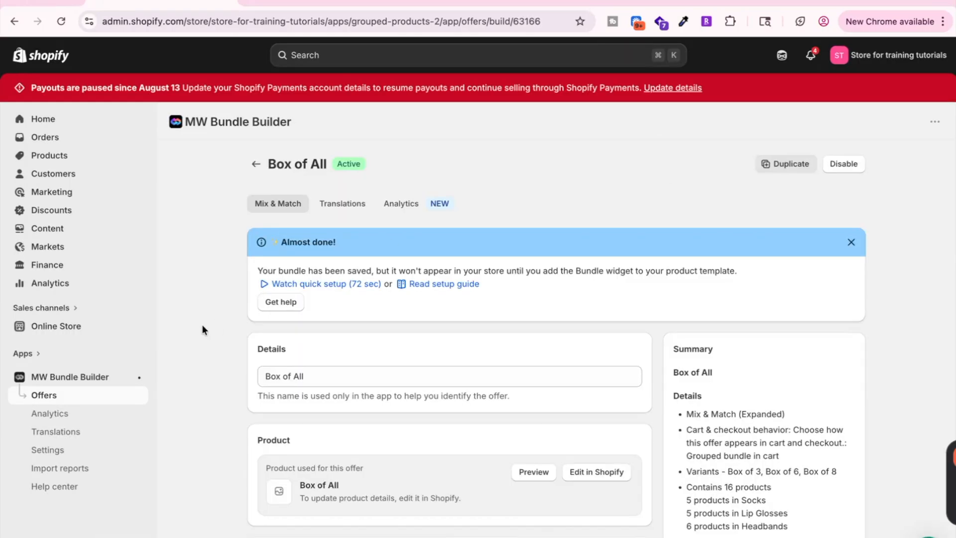
- Open the store's active Horizon theme for editing
left_click(54, 325)
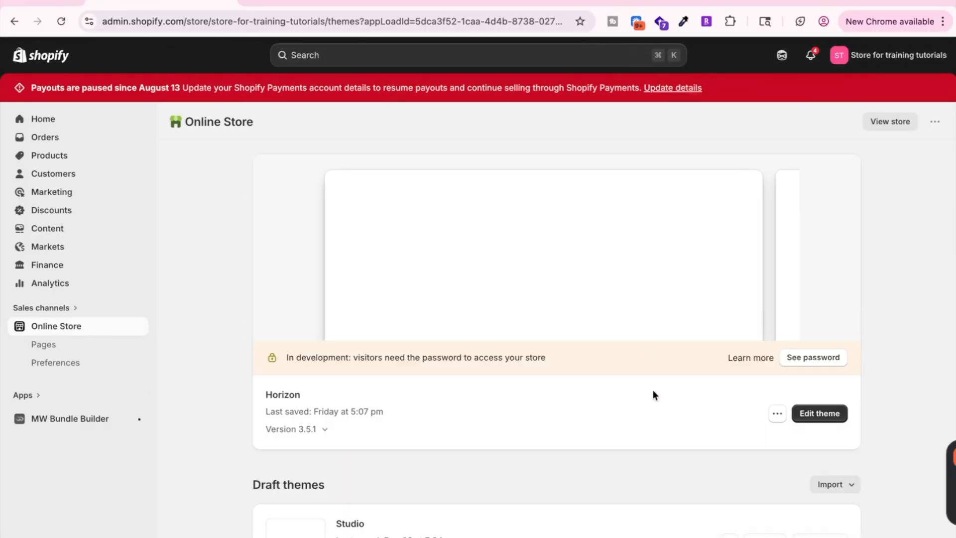
left_click(825, 416)
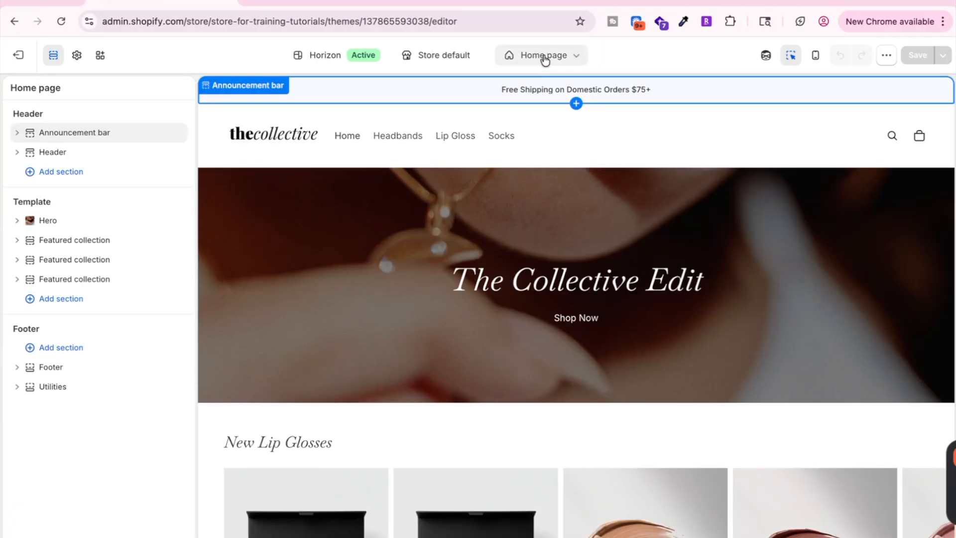
- Create a new product template named "box-of-all" based on the Default product template
left_click(546, 56)
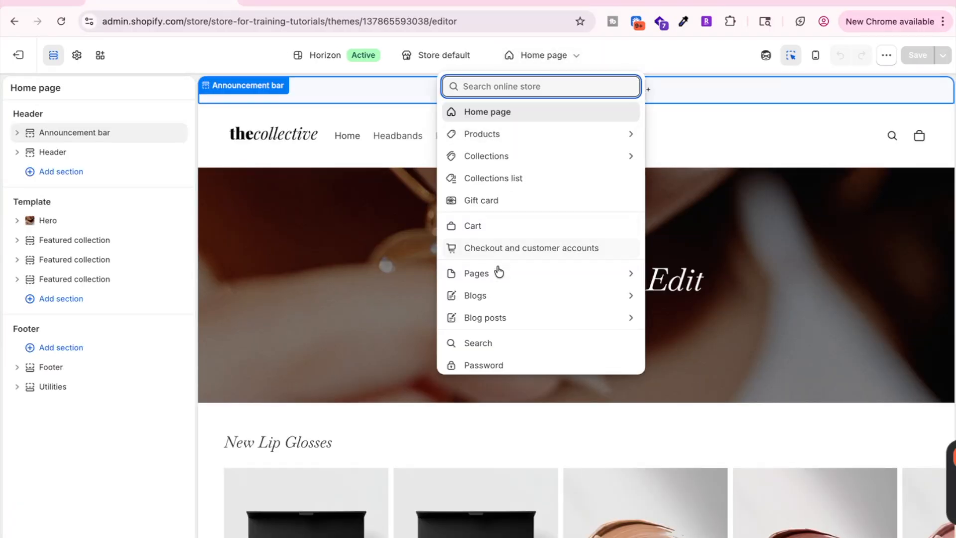
left_click(502, 133)
left_click(503, 279)
left_click(397, 305)
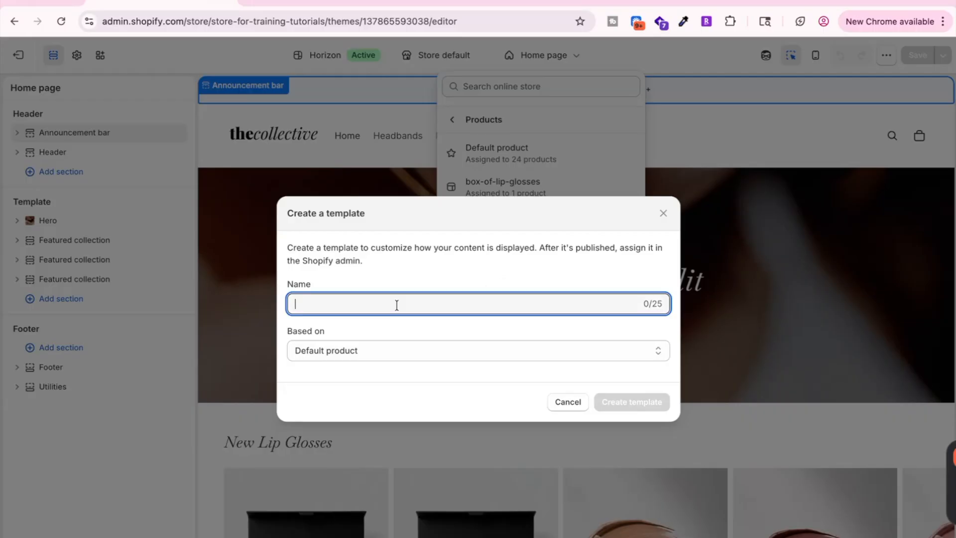
type("lion of all")
left_click(635, 401)
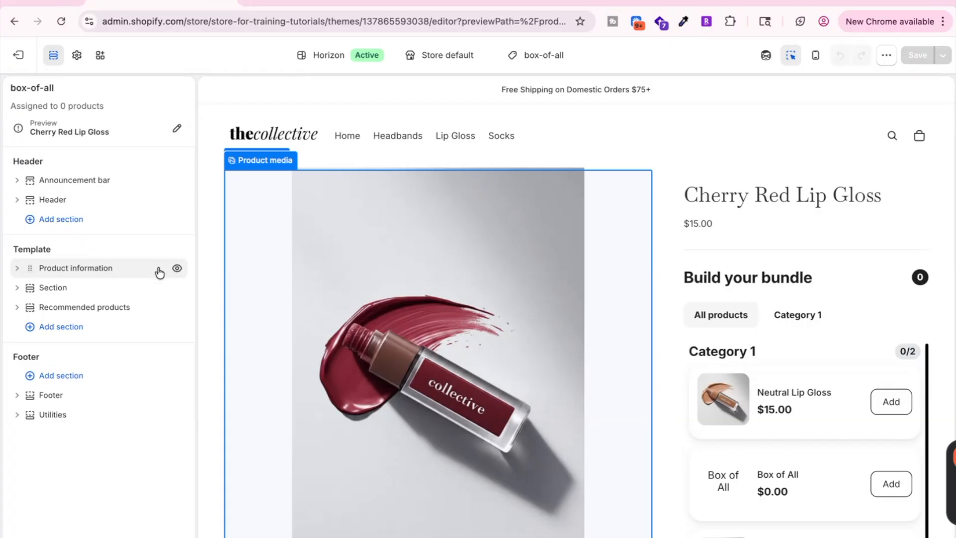
- Hide the Product information and Recommended products sections, then add the Mix & Match (Expanded) app block to the template's empty Section and save
left_click(177, 269)
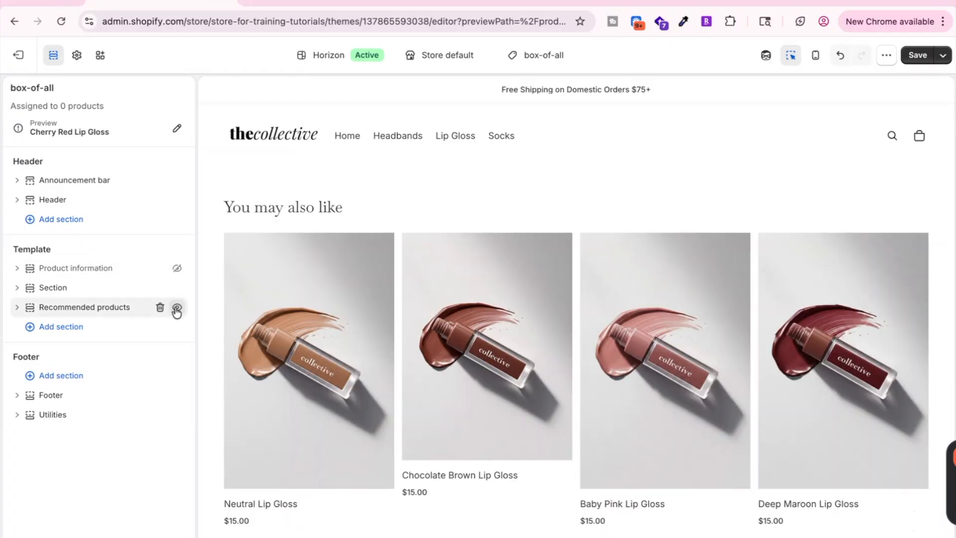
left_click(176, 307)
left_click(77, 289)
left_click(76, 307)
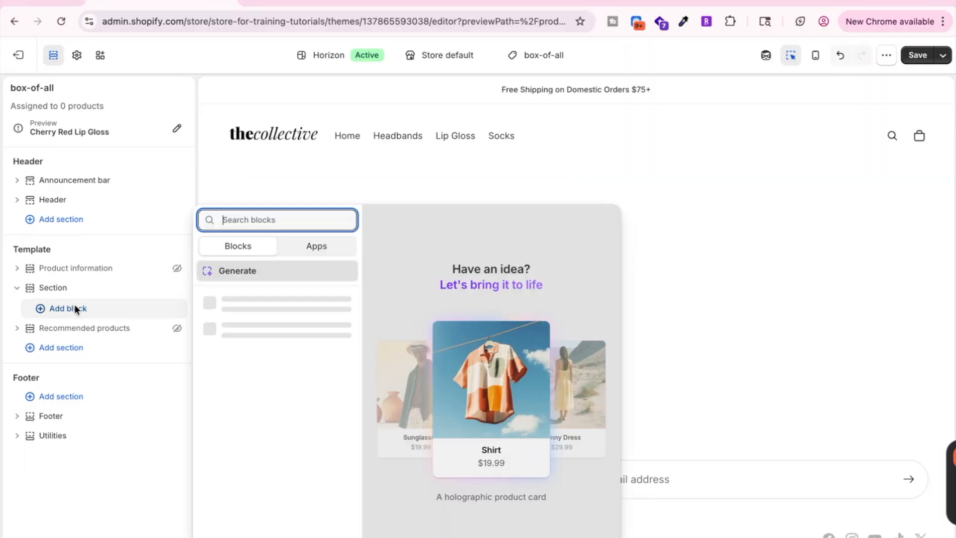
left_click(330, 248)
scroll(320, 329, "down", 1)
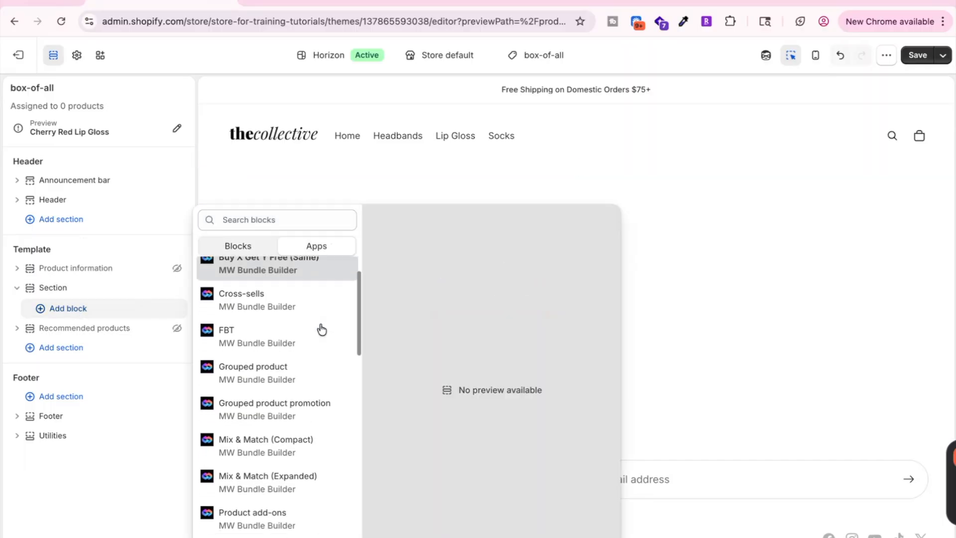
left_click(280, 486)
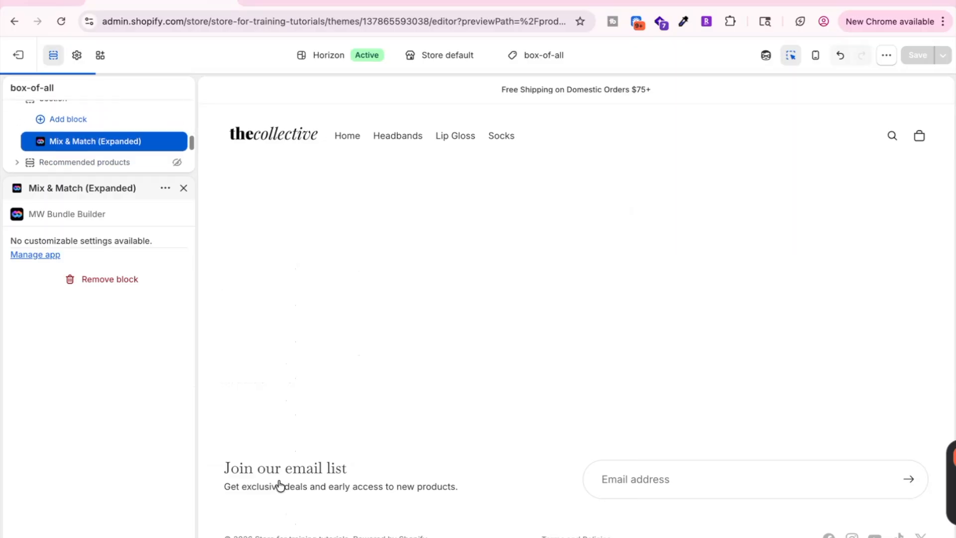
left_click(917, 55)
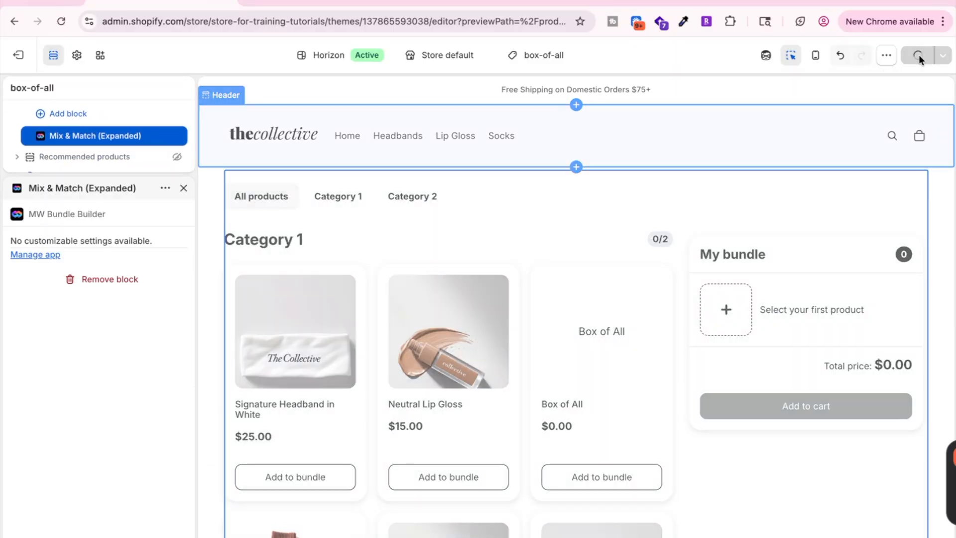
- Assign the box-of-all theme template to the Box of All product and save the product
left_click(19, 64)
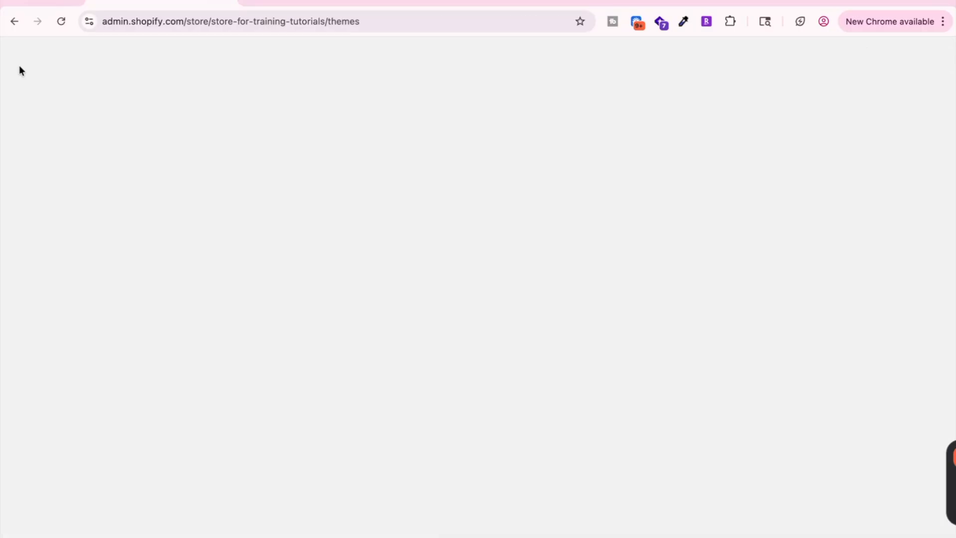
left_click(50, 155)
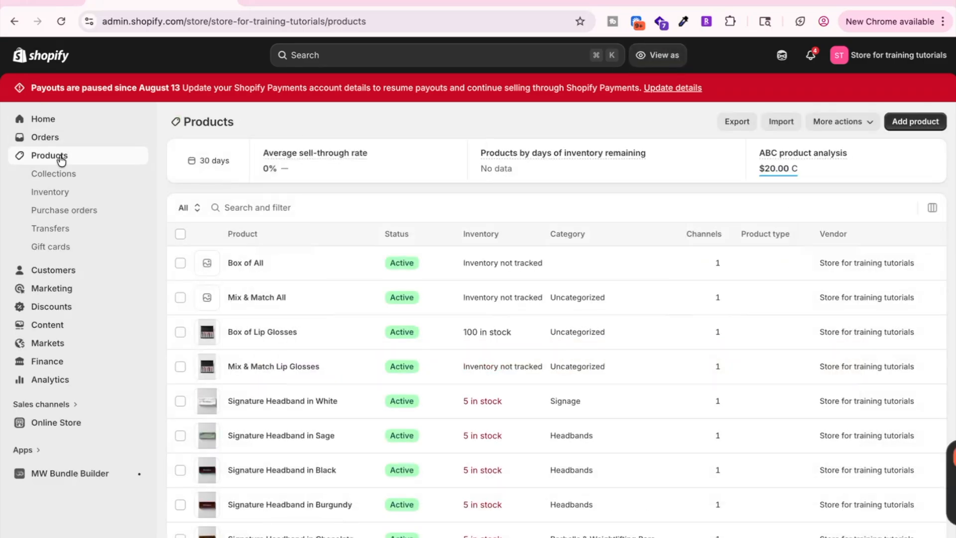
left_click(250, 264)
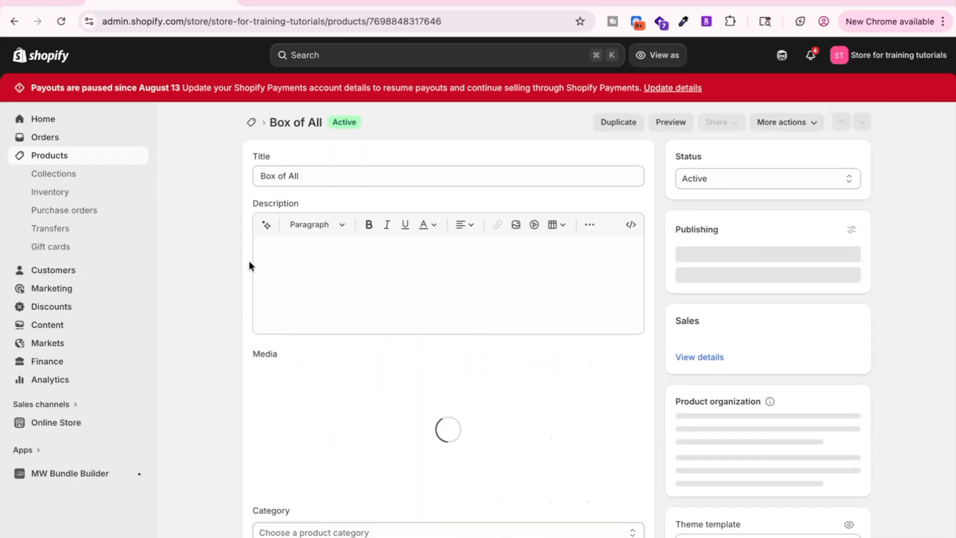
scroll(895, 312, "down", 5)
left_click(739, 396)
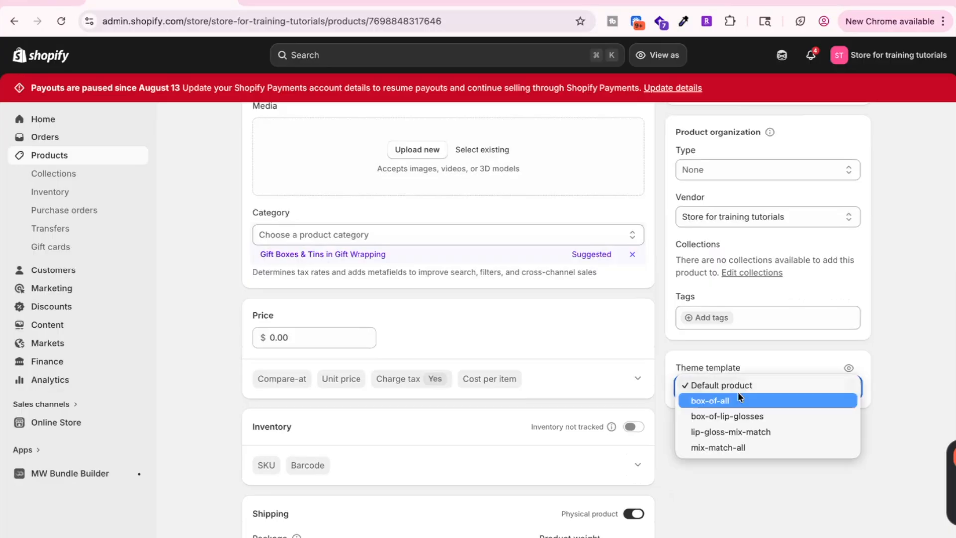
left_click(736, 401)
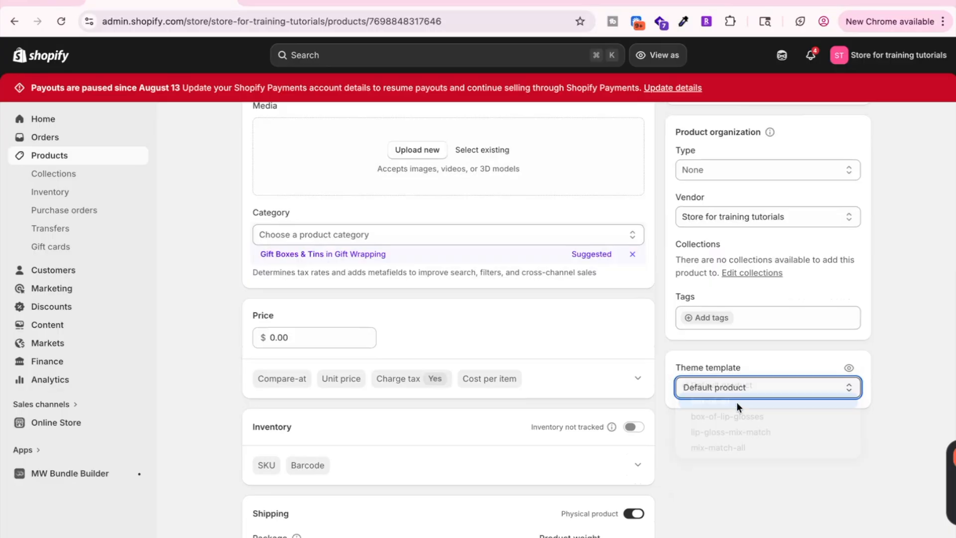
left_click(668, 56)
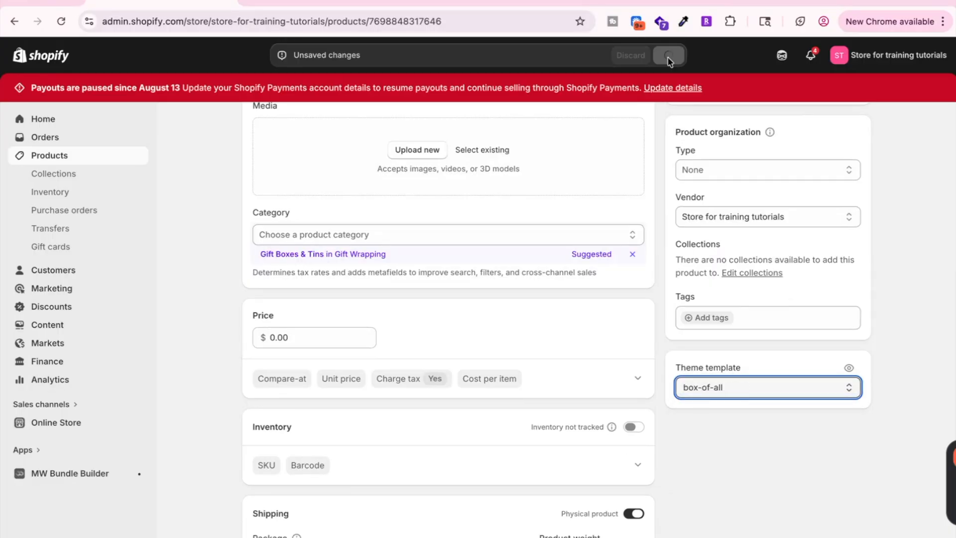
- Preview the Box of All product and look through its category sections and bundle box
left_click(671, 123)
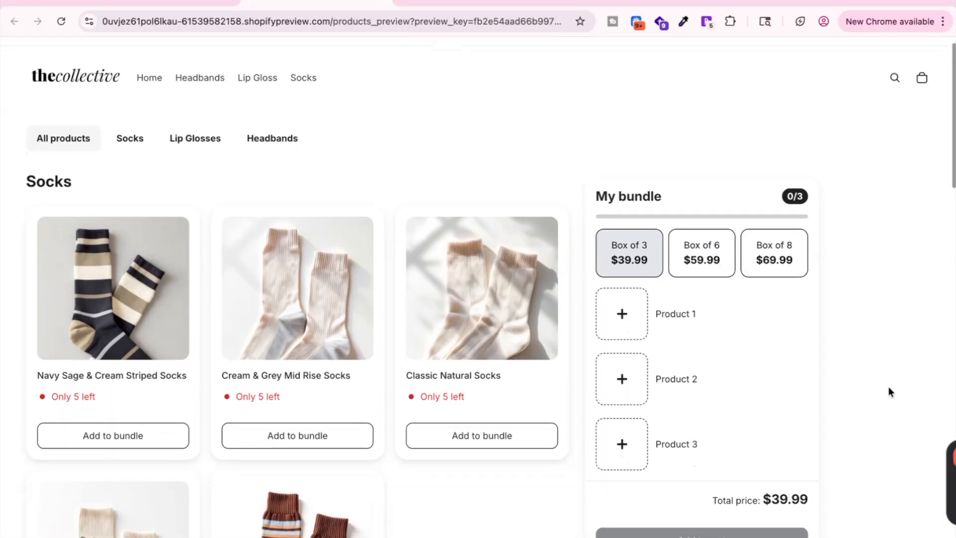
scroll(482, 333, "down", 9)
scroll(564, 382, "down", 15)
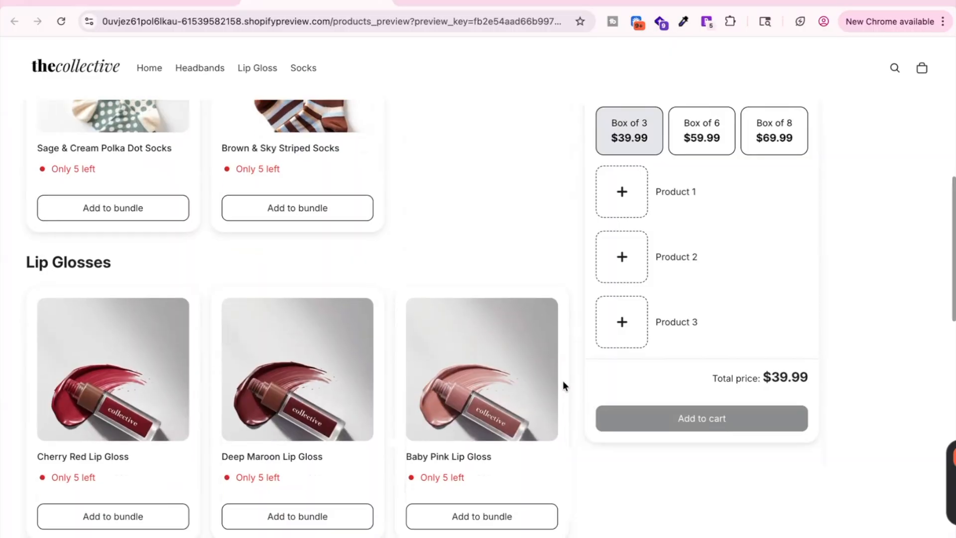
scroll(562, 386, "up", 20)
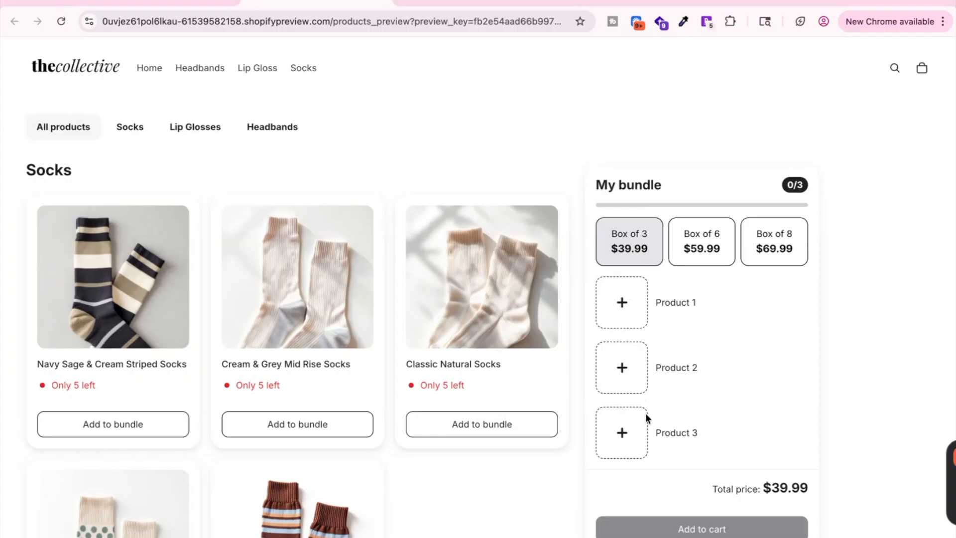
- Switch the previewed bundle to Box of 6 and back to Box of 3, checking the product slots and total price
left_click(693, 251)
scroll(712, 354, "down", 5)
scroll(711, 352, "down", 10)
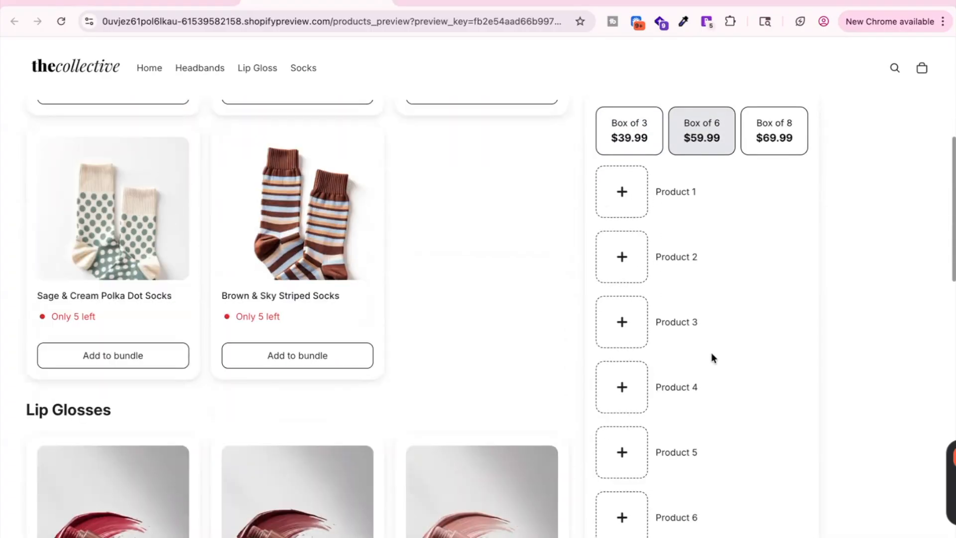
scroll(796, 429, "up", 2)
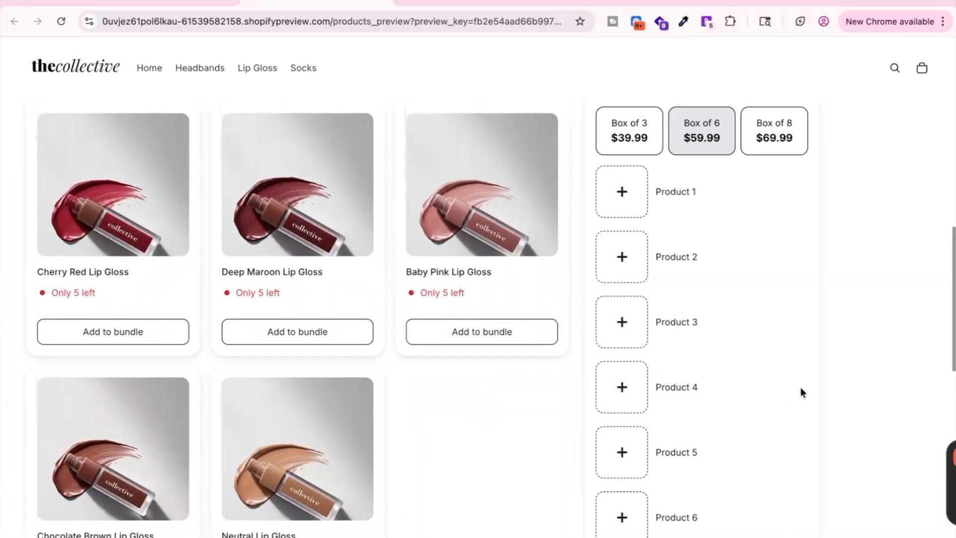
left_click(645, 145)
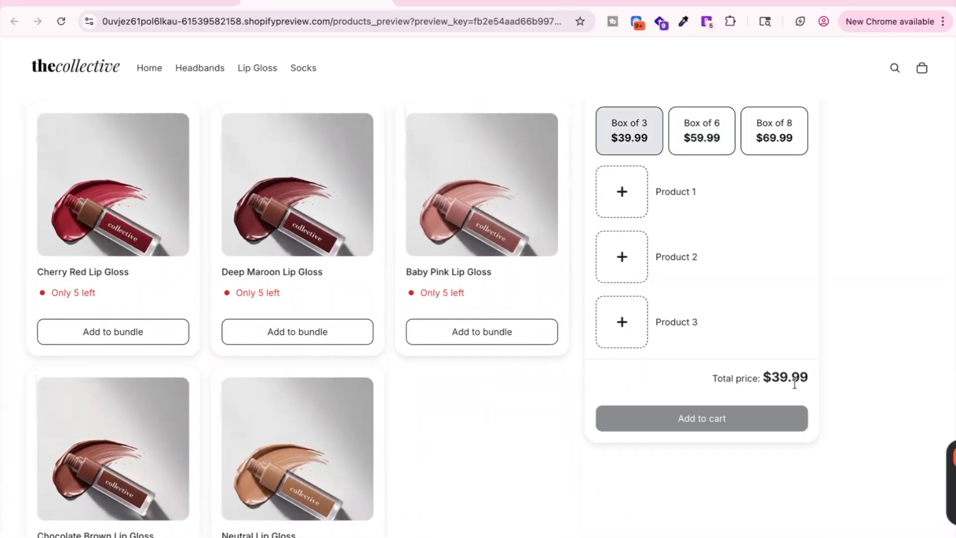
scroll(851, 356, "up", 12)
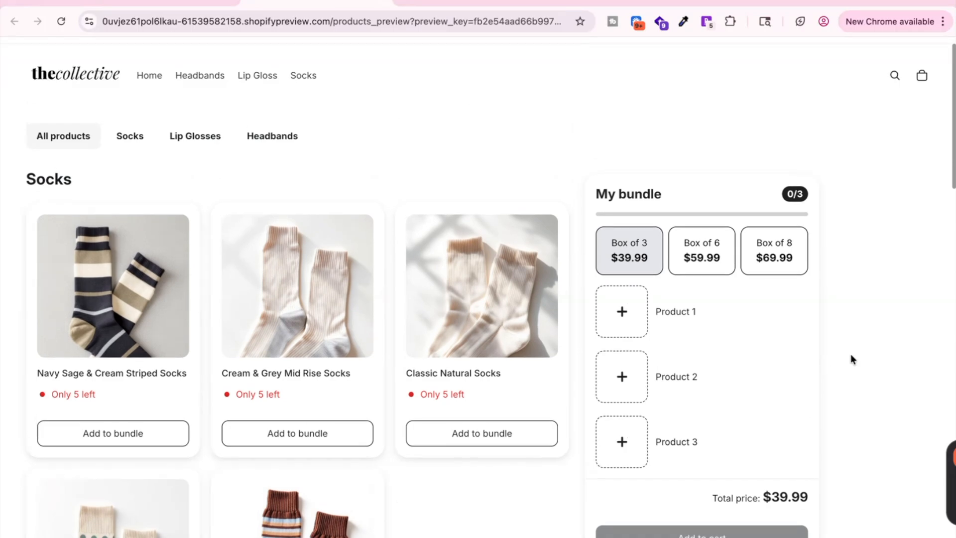
scroll(850, 360, "down", 2)
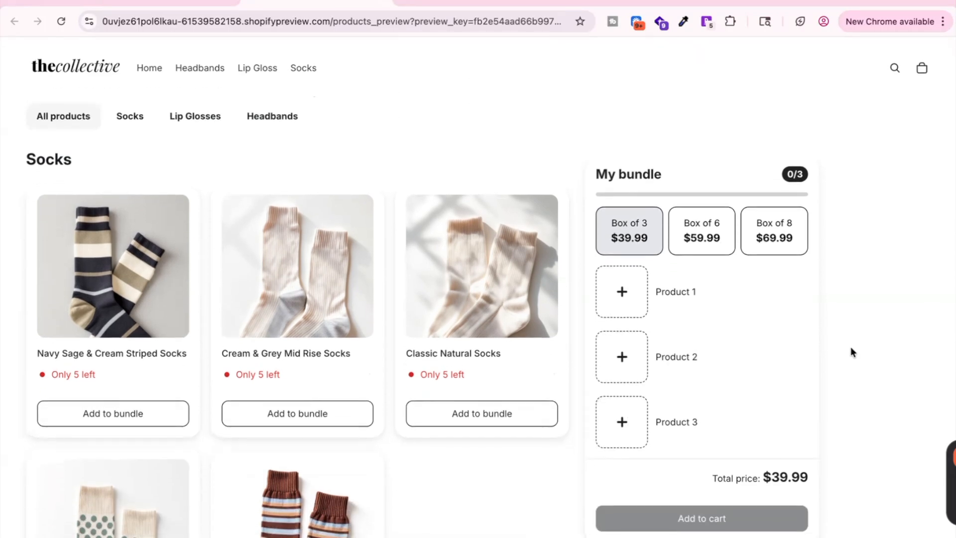